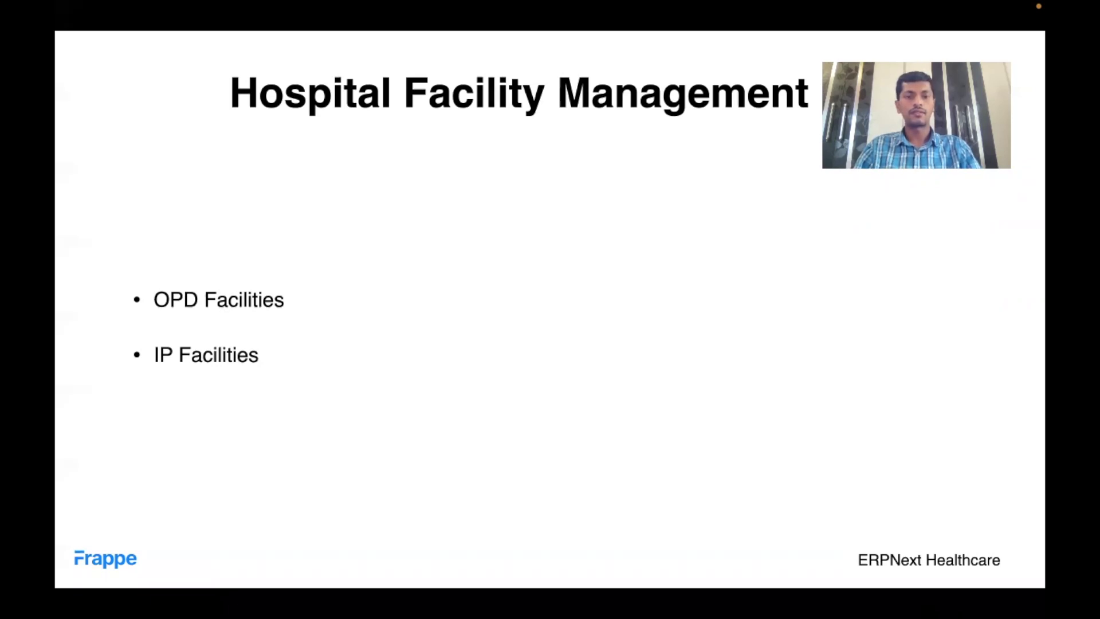
# Exit the Hospital Facility Management slideshow and bring the ERPNext home page in Chrome forward
pyautogui.press('Escape')
pyautogui.press('super+Tab')
pyautogui.press('super+Tab')
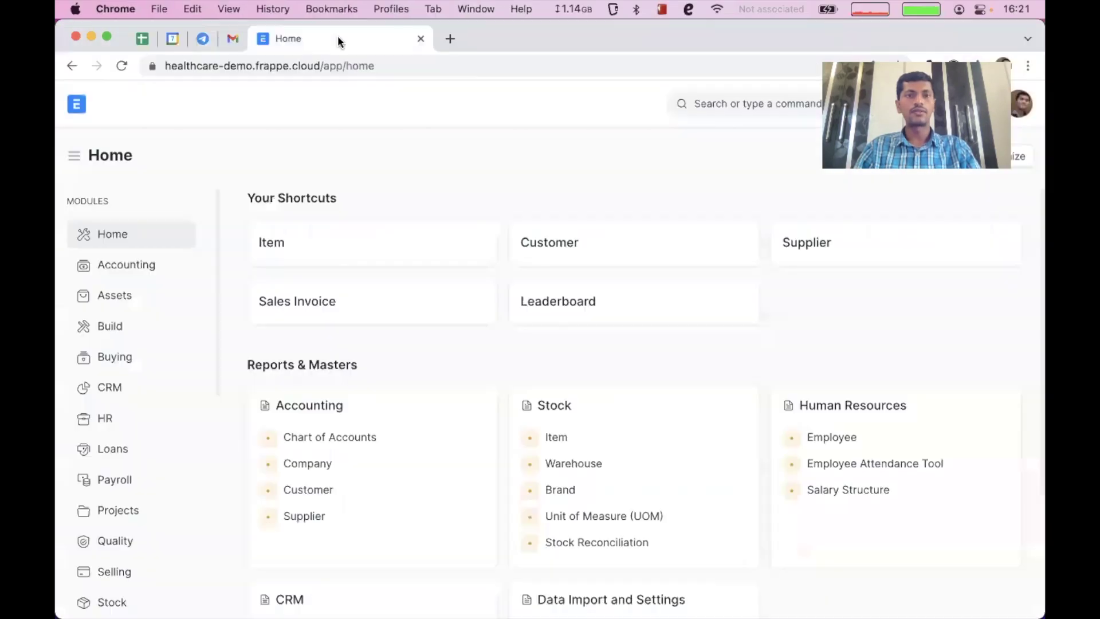
# Reload ERPNext and open the Healthcare Service Unit list from the Healthcare workspace
pyautogui.press('super+r')
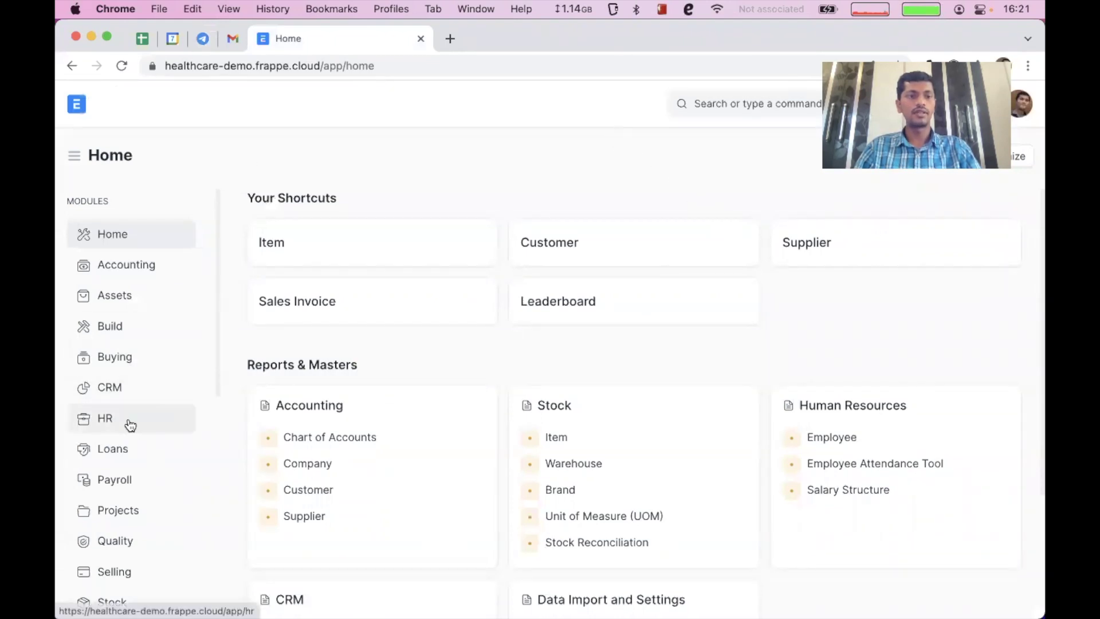
pyautogui.scroll(-8, 129, 420)
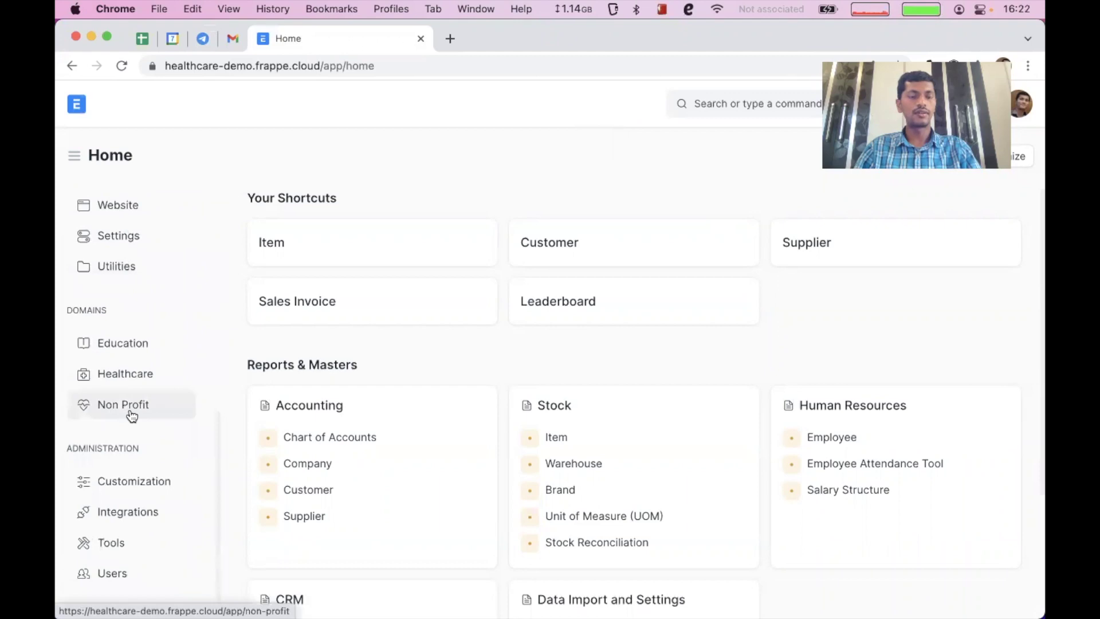
pyautogui.click(102, 377)
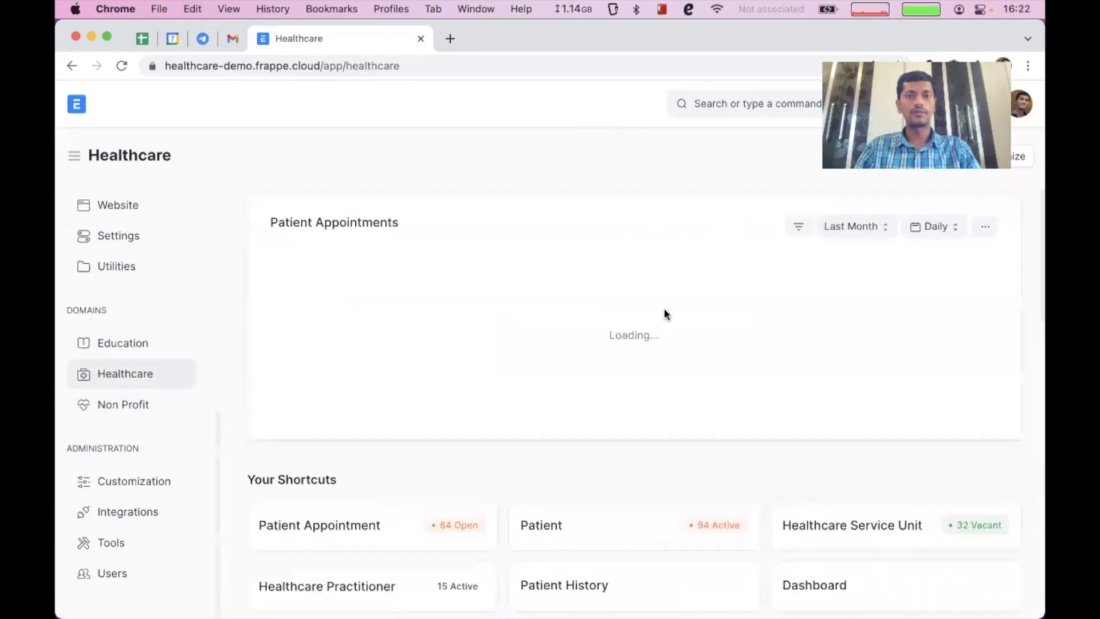
pyautogui.scroll(-3, 477, 494)
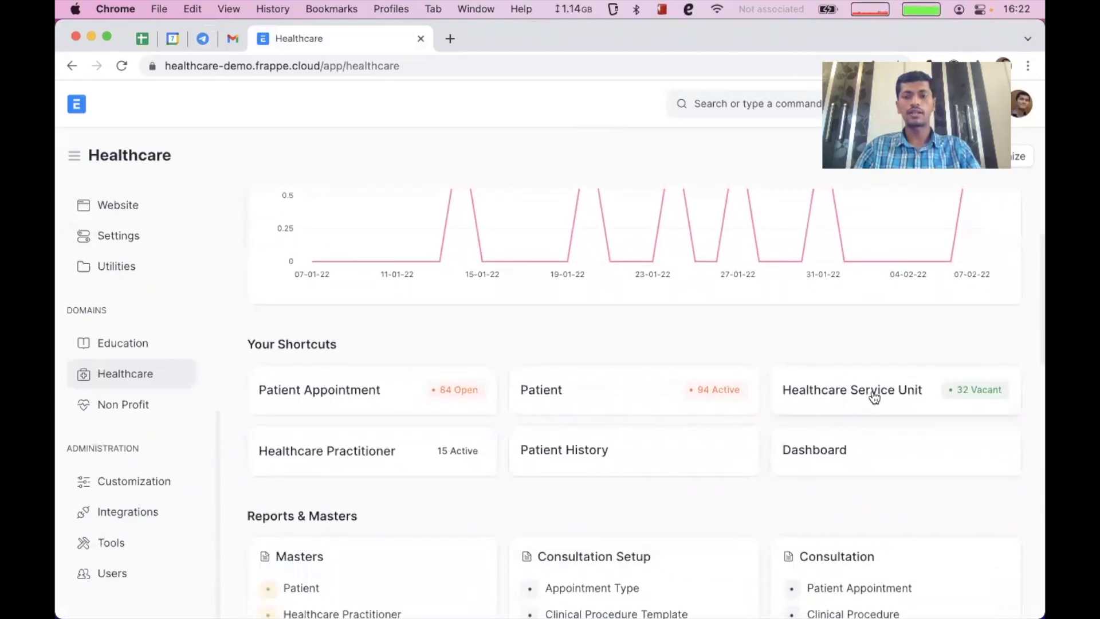
pyautogui.click(873, 397)
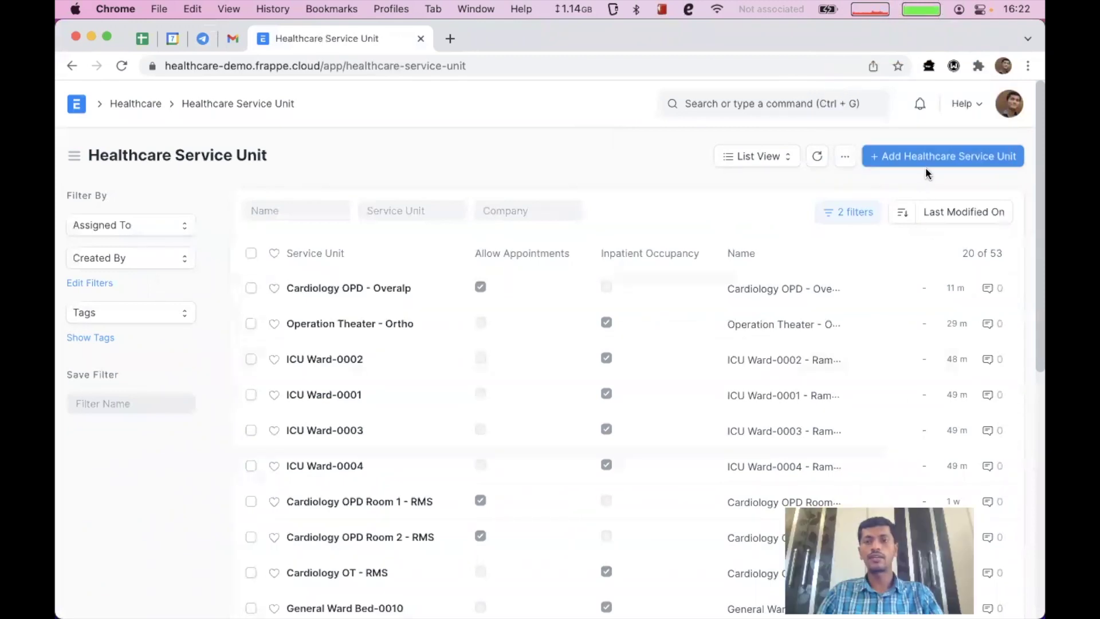
# Start a full-page new service unit and create a new Healthcare Service Unit Type from its type dropdown
pyautogui.click(932, 155)
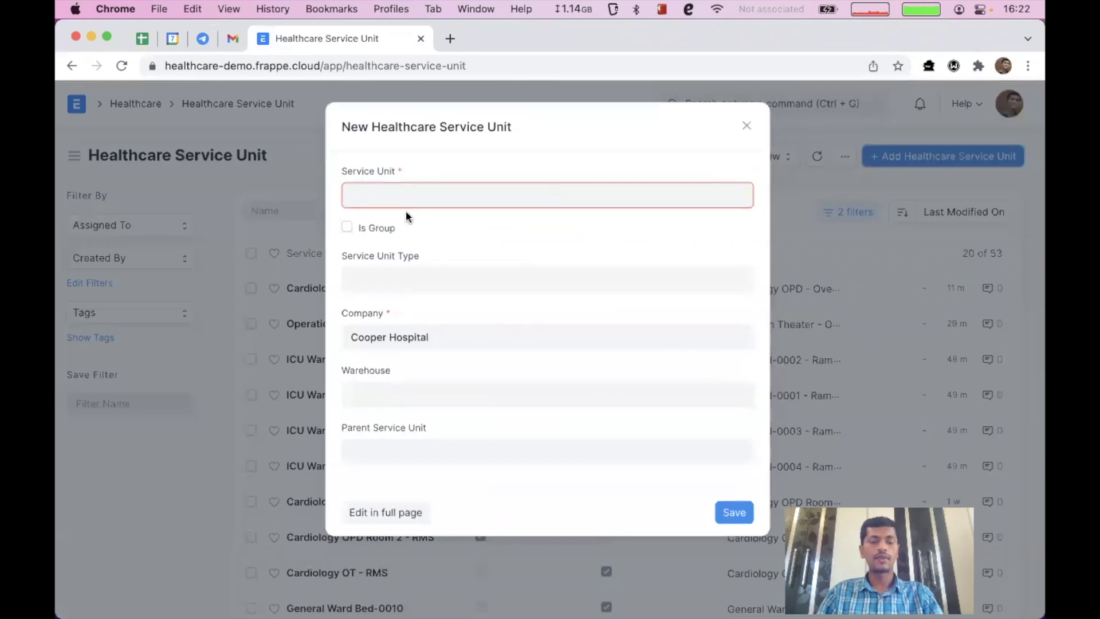
pyautogui.click(375, 513)
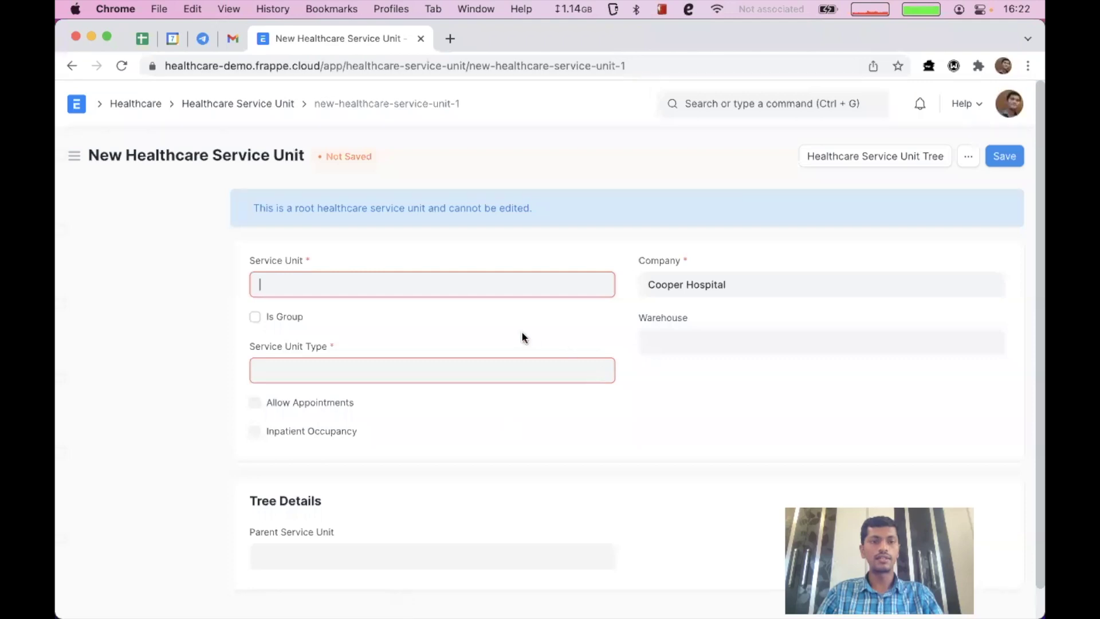
pyautogui.scroll(-1, 521, 331)
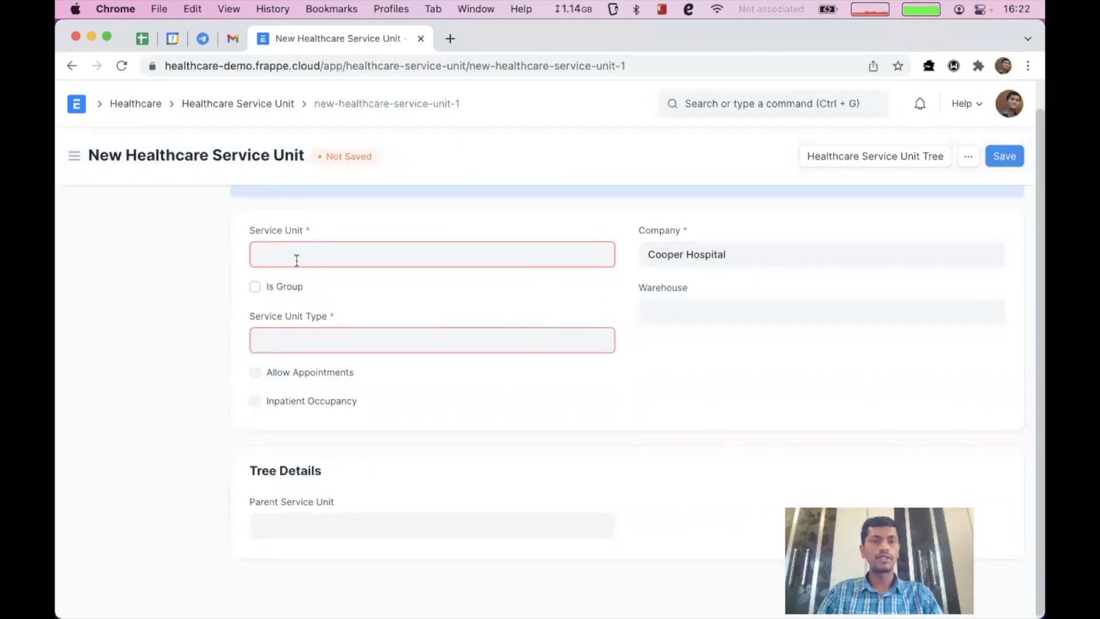
pyautogui.click(318, 335)
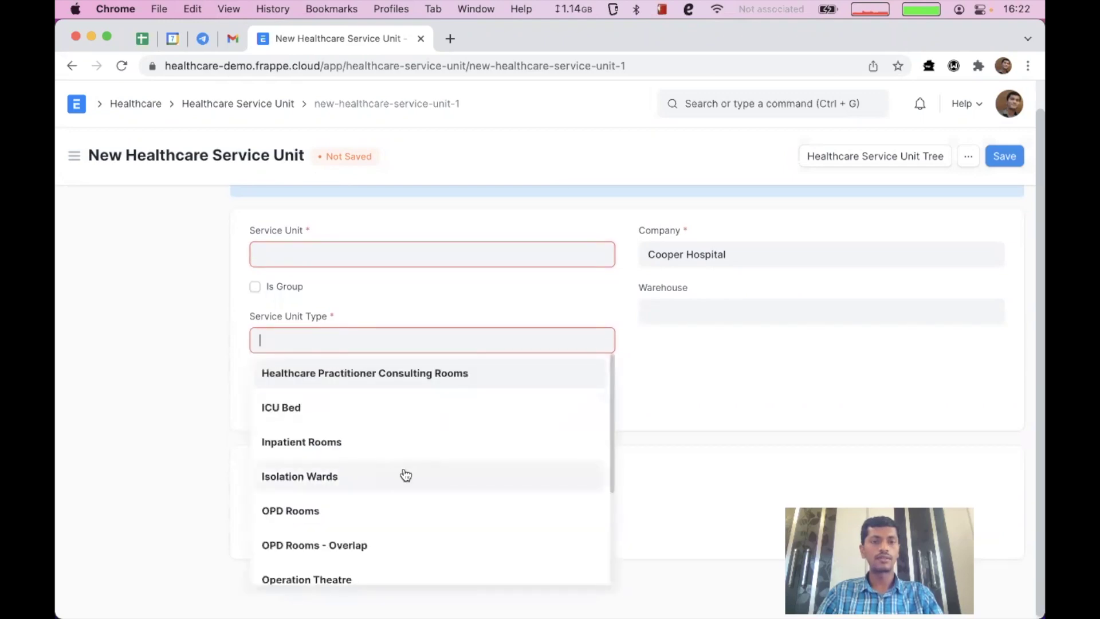
pyautogui.scroll(-5, 405, 476)
pyautogui.click(385, 528)
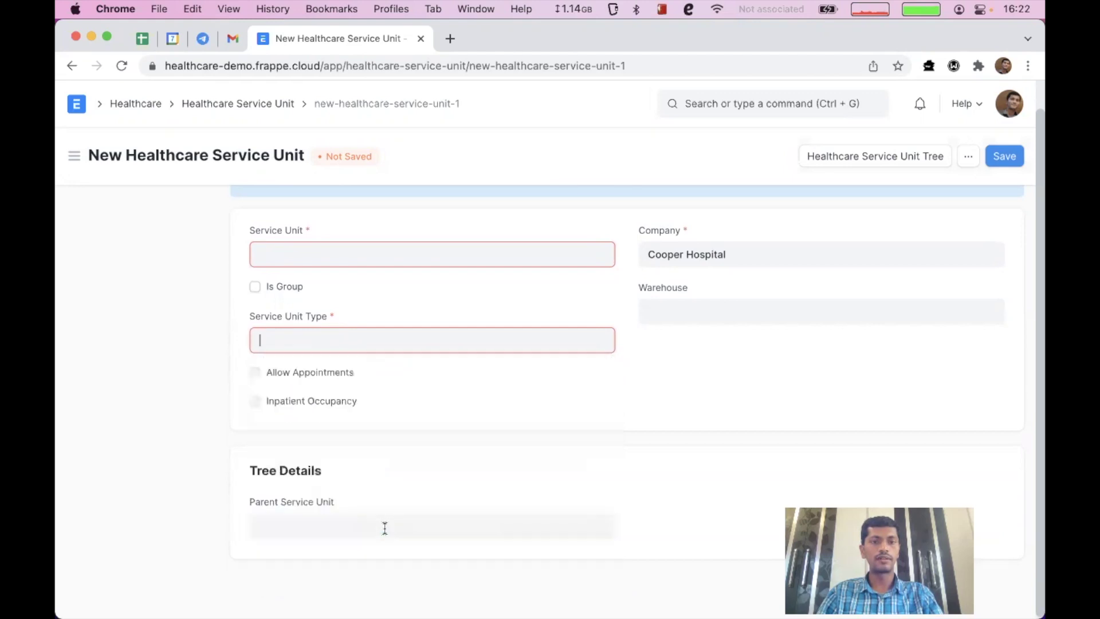
pyautogui.click(397, 262)
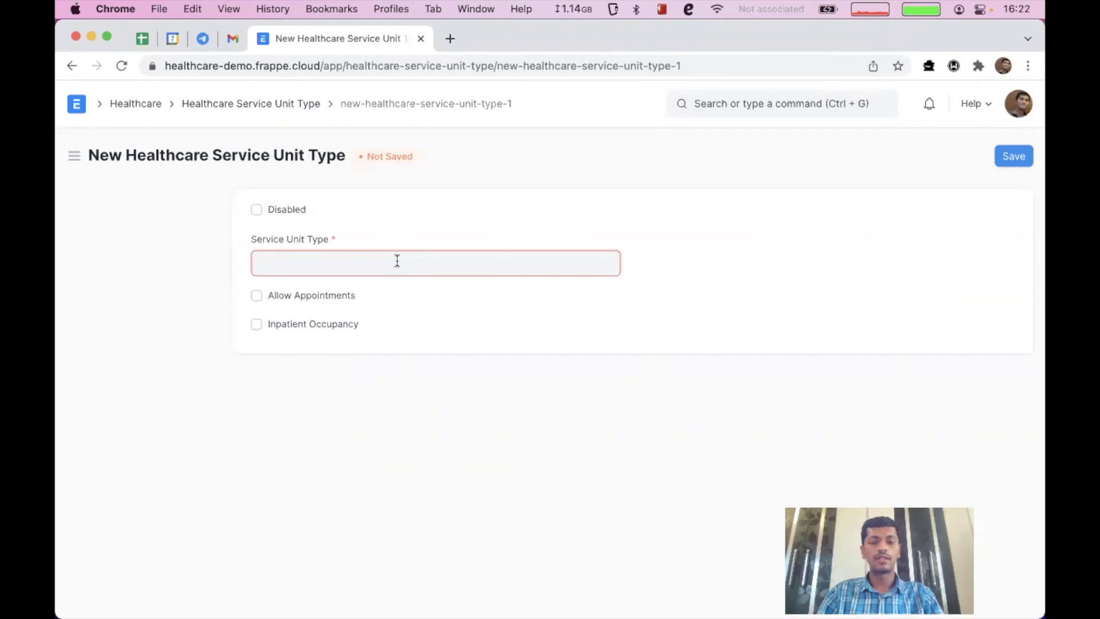
# Name the type 'OPD Rooms - Ortho' with appointments allowed, then open Healthcare in a new tab and search 'patient ap'
pyautogui.write('OP')
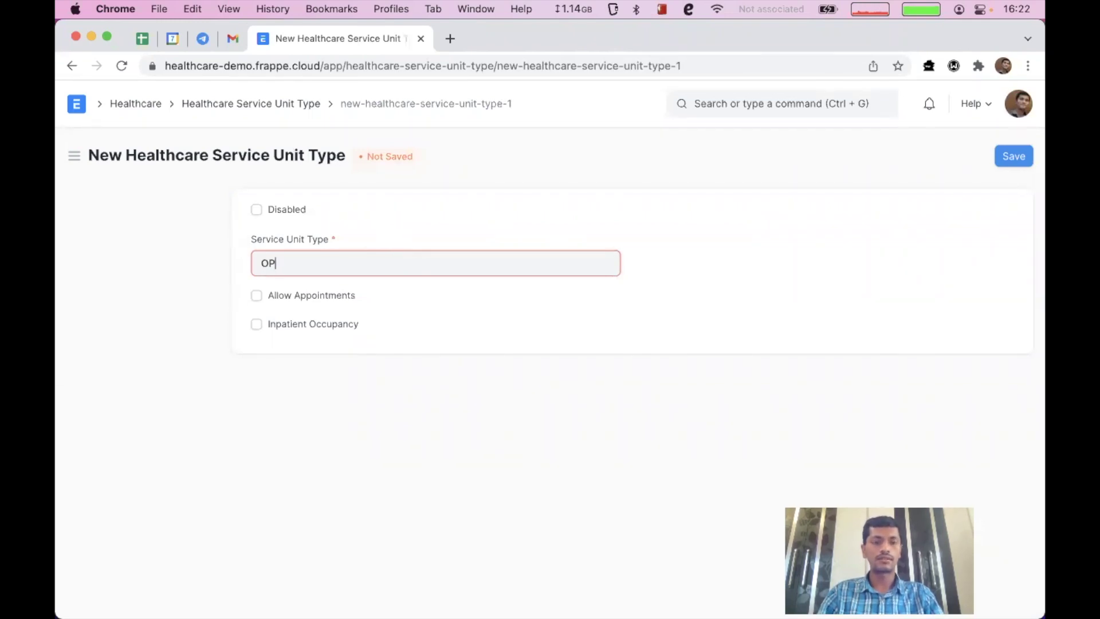
pyautogui.write('D Rooms - ')
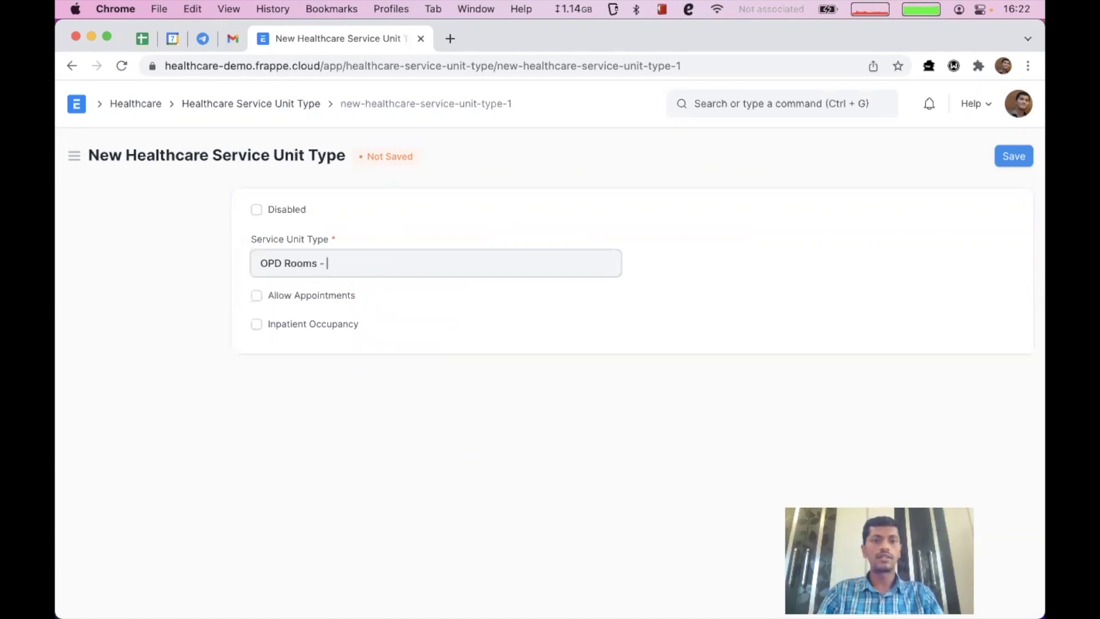
pyautogui.write('Ortho')
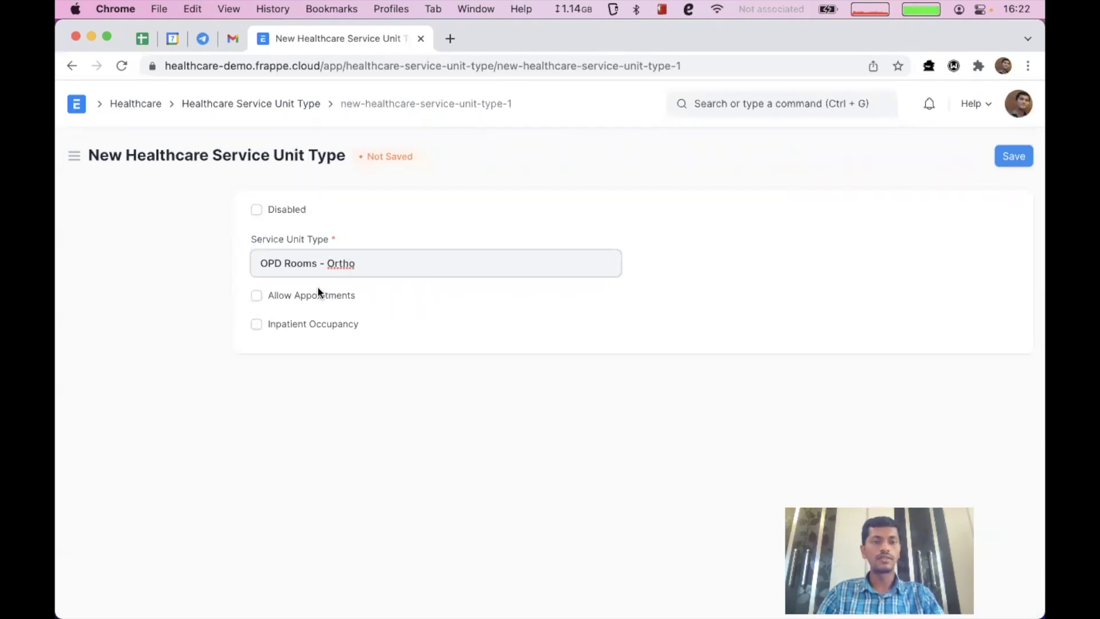
pyautogui.click(257, 296)
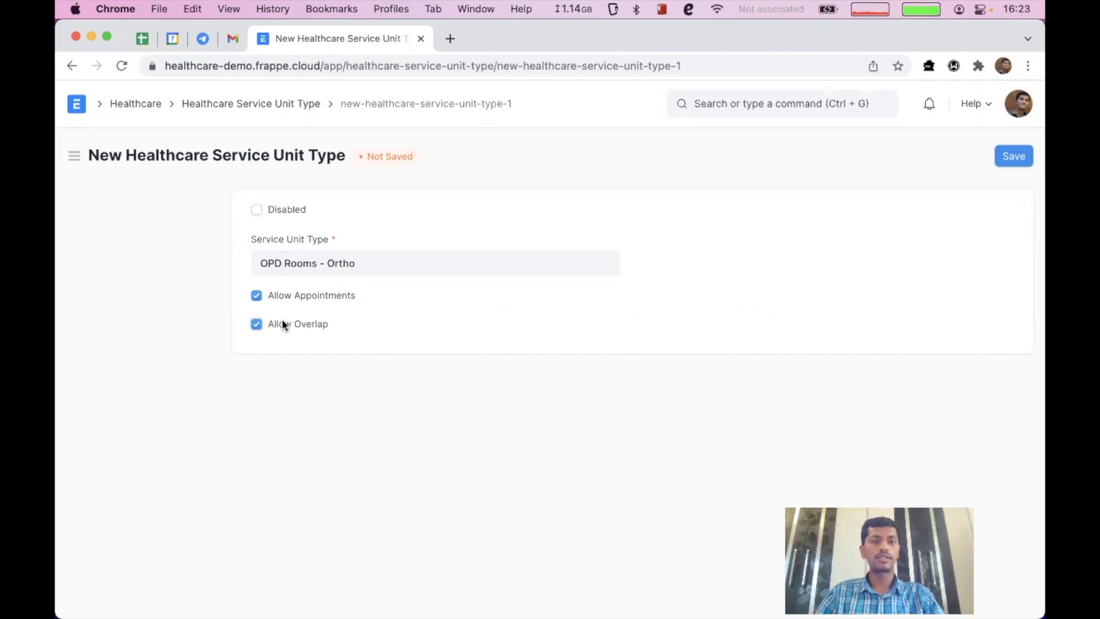
pyautogui.click(450, 39)
pyautogui.write('heal')
pyautogui.press('Return')
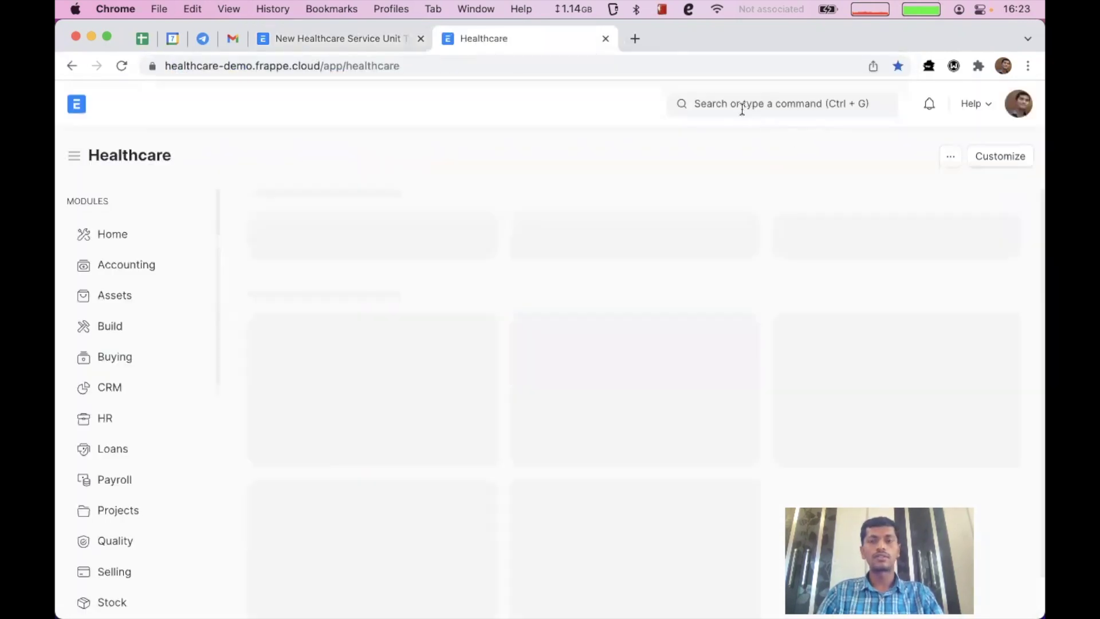
pyautogui.click(742, 109)
pyautogui.write('patient ap')
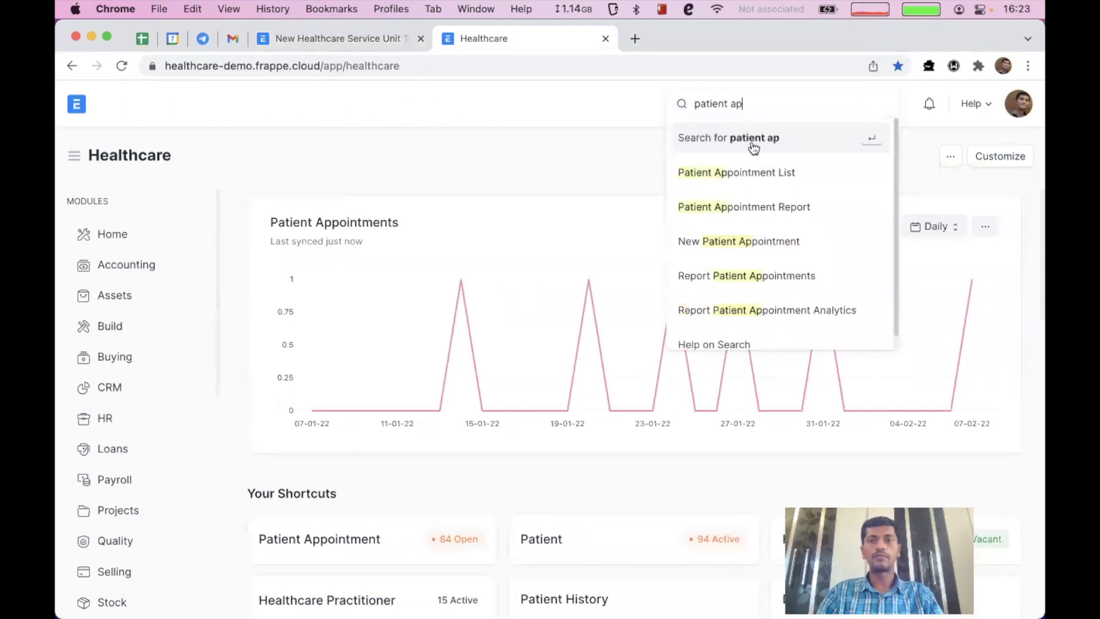
# Create a new Patient Appointment for an existing patient with a Cardiology practitioner
pyautogui.click(764, 169)
pyautogui.click(911, 156)
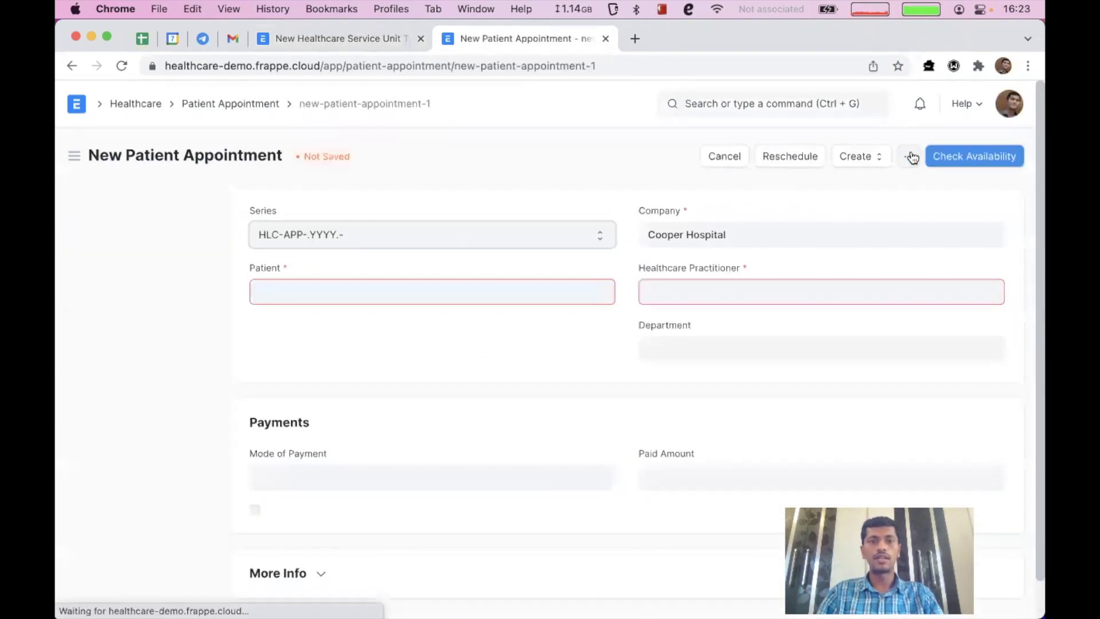
pyautogui.click(373, 290)
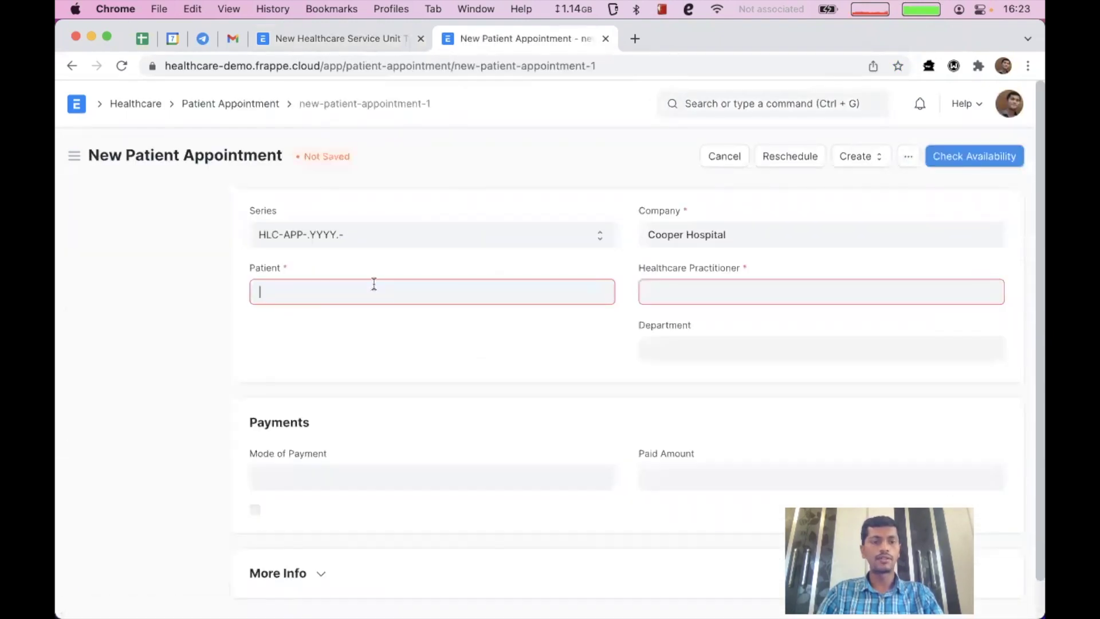
pyautogui.click(376, 362)
pyautogui.click(756, 296)
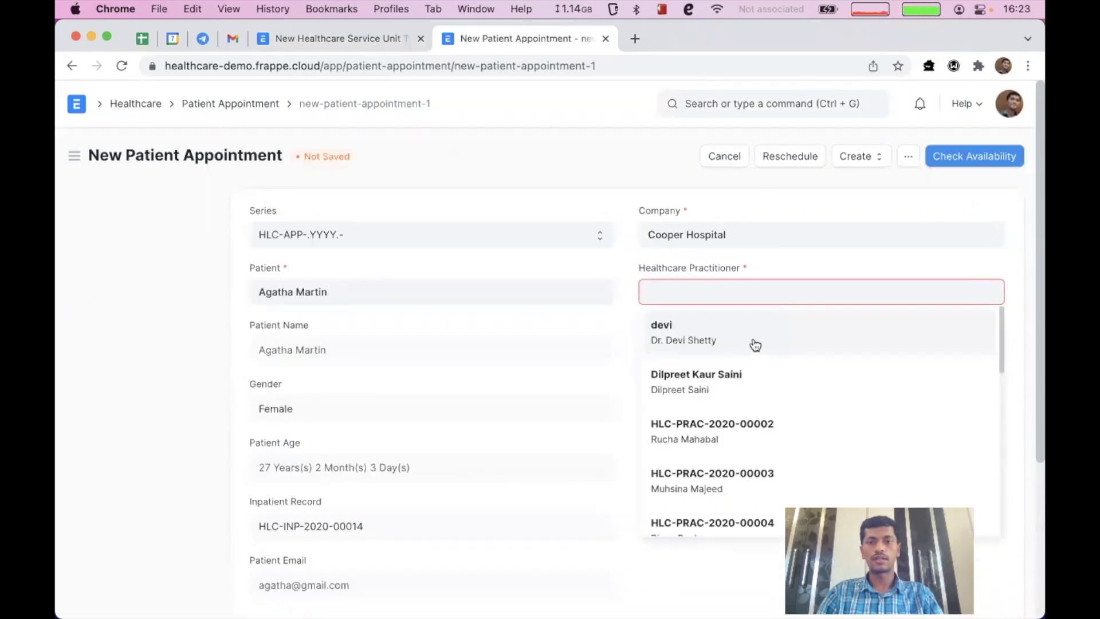
pyautogui.click(754, 342)
# Check the practitioner's available slots for 07-02-2022, then close the slots view
pyautogui.click(986, 161)
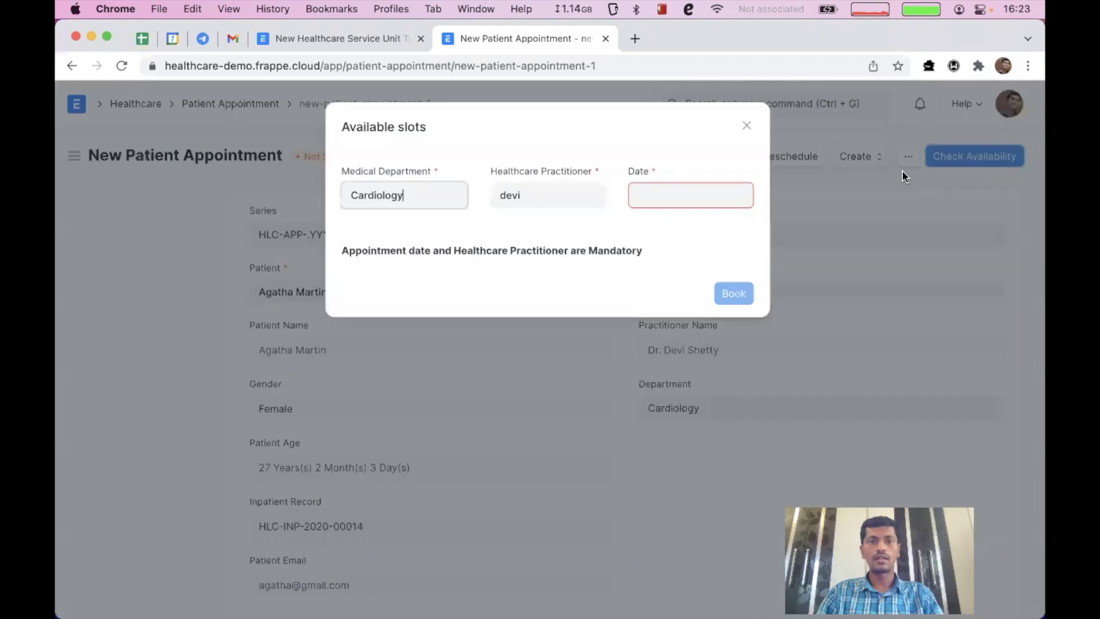
pyautogui.click(641, 193)
pyautogui.click(671, 311)
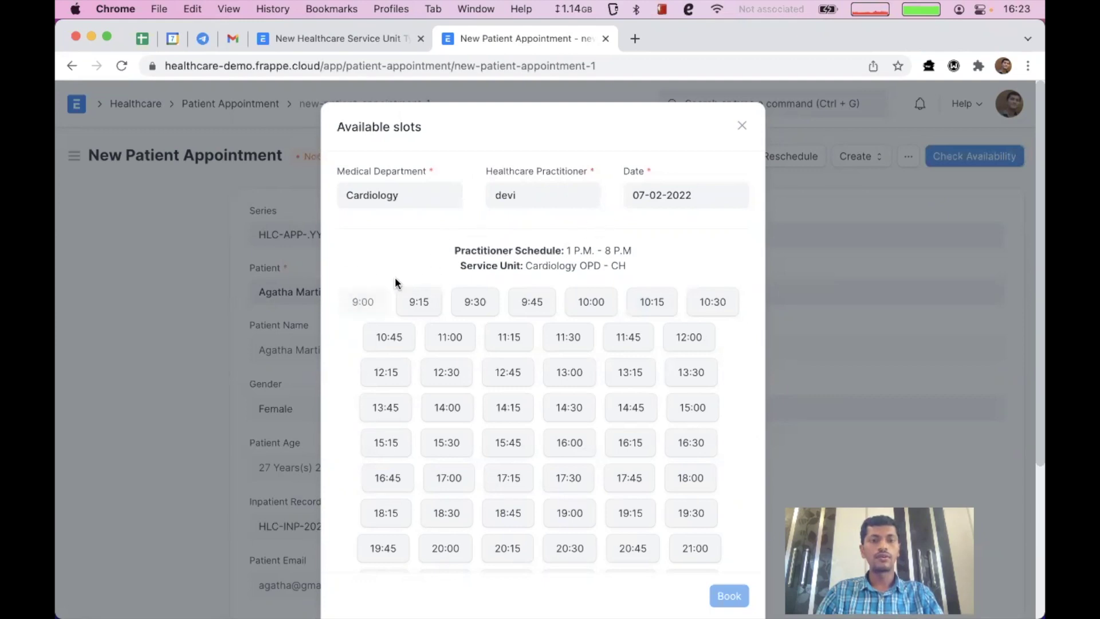
pyautogui.click(742, 128)
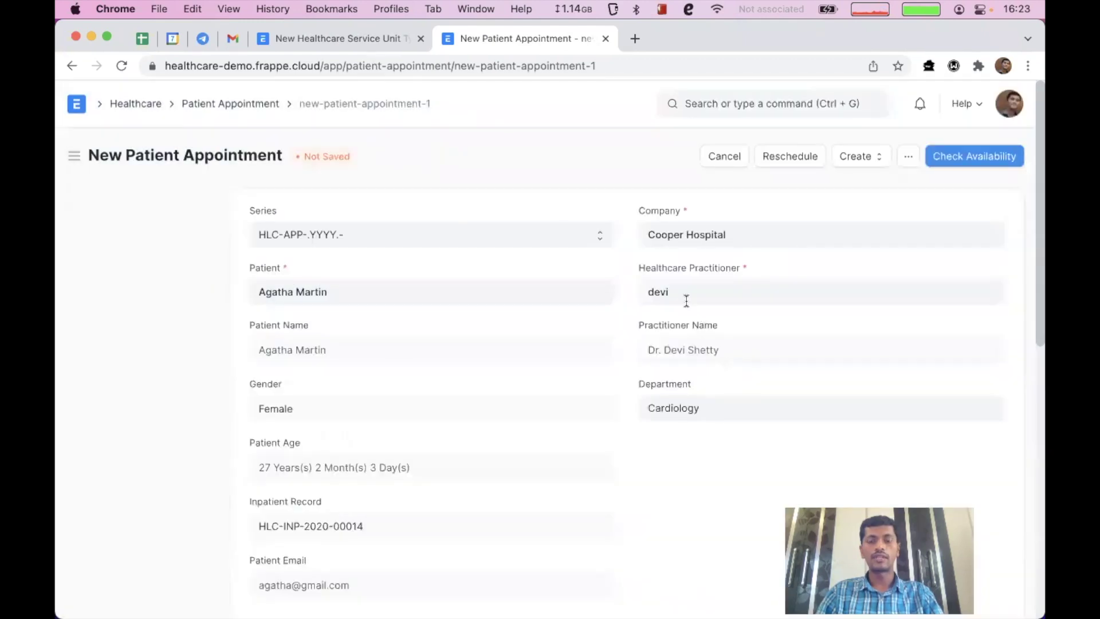
# Replace the practitioner with the other Cardiology practitioner
pyautogui.click(682, 291)
pyautogui.doubleClick(682, 291)
pyautogui.press('BackSpace')
pyautogui.write('varun')
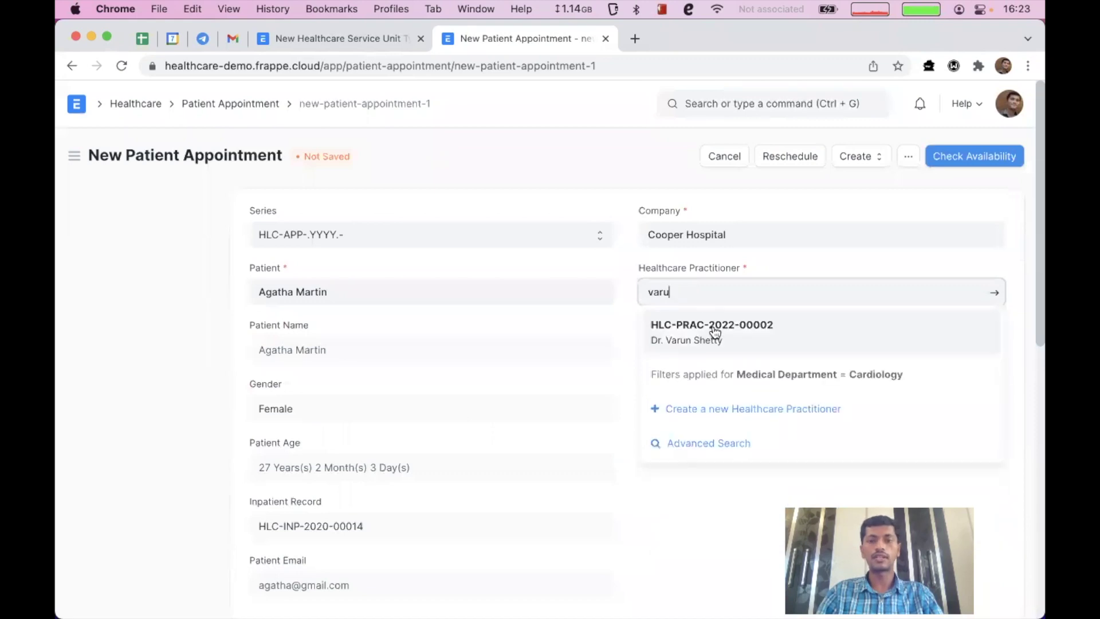
pyautogui.click(713, 330)
# Choose the 9:15 slot on 07-02-2022 for the new practitioner and close the slots view
pyautogui.click(983, 159)
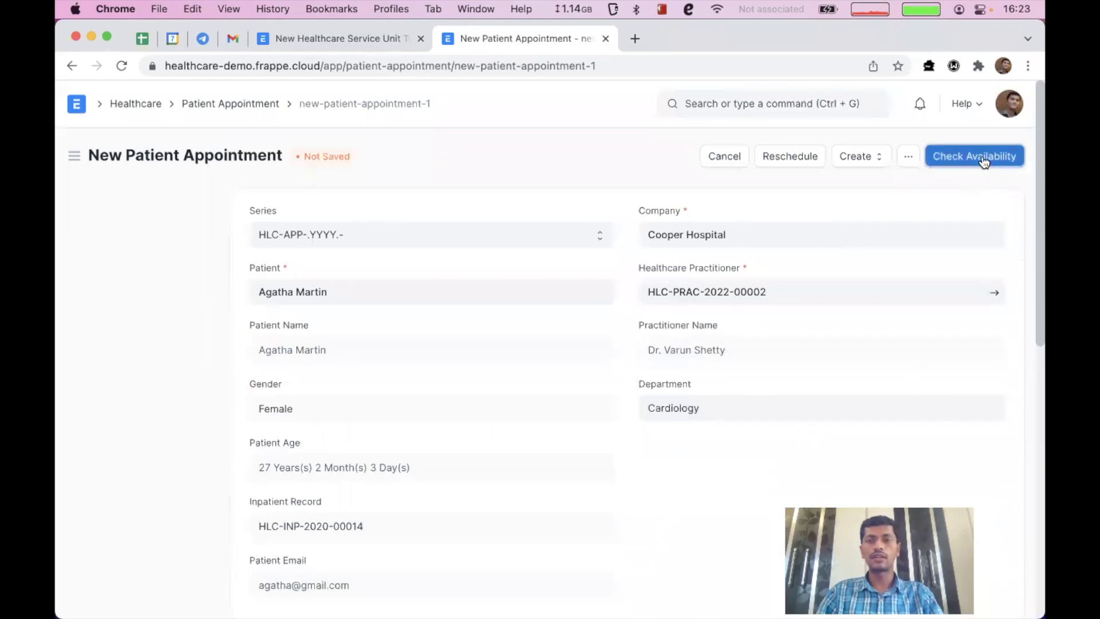
pyautogui.click(659, 196)
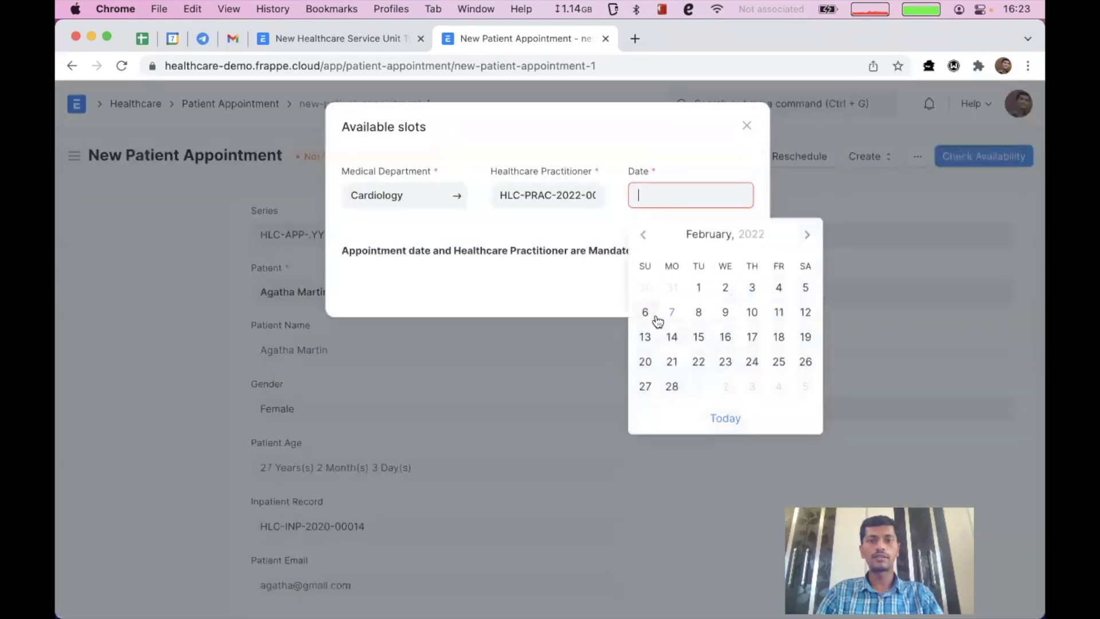
pyautogui.click(672, 314)
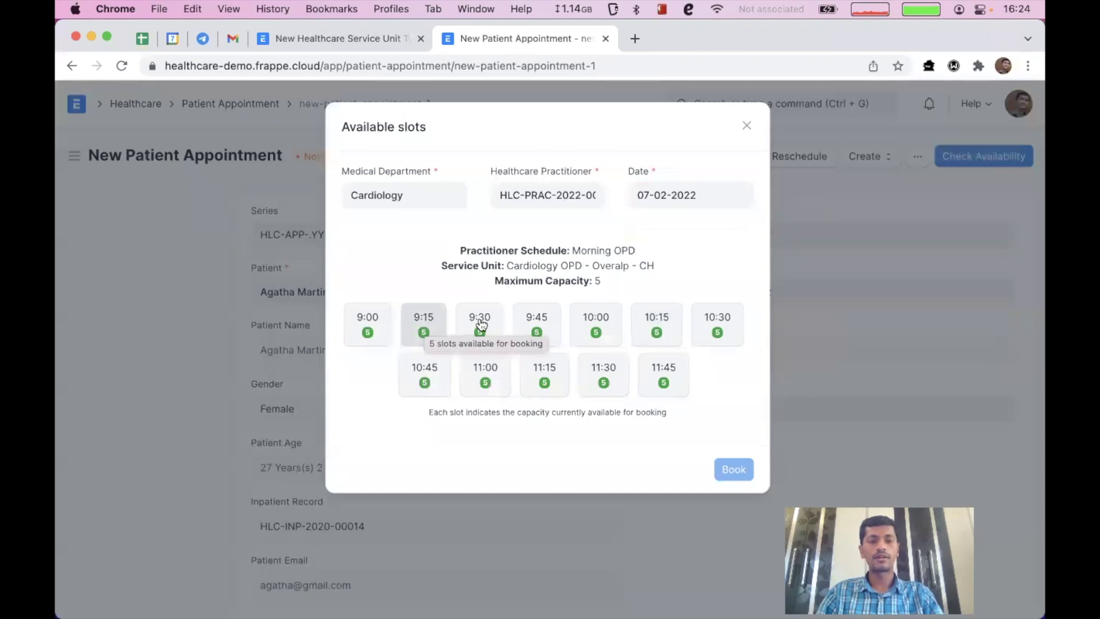
pyautogui.click(424, 324)
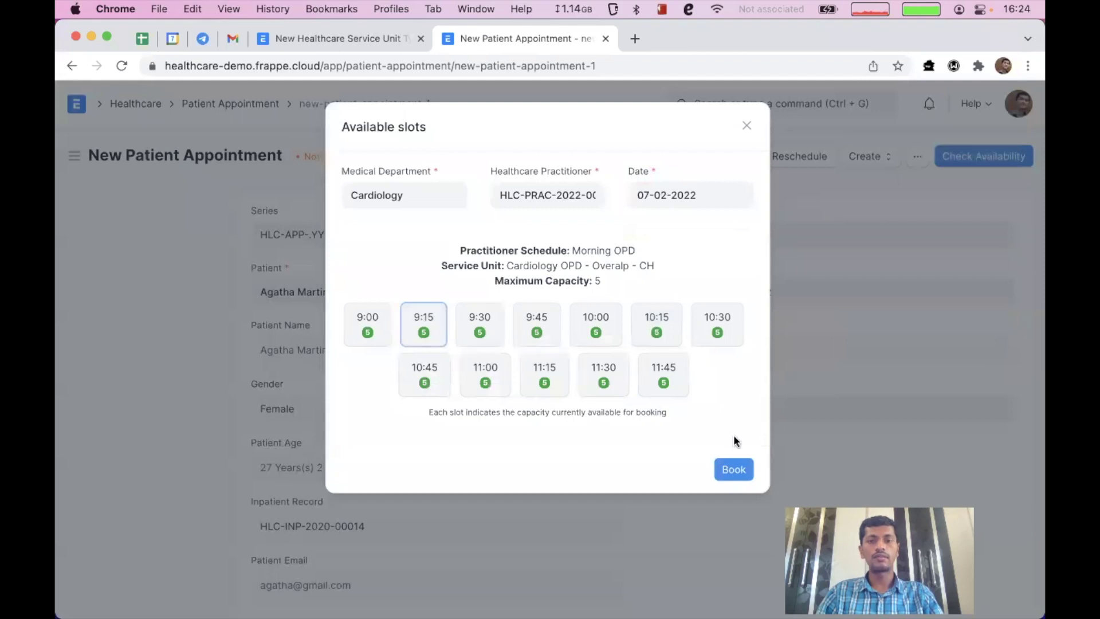
pyautogui.click(746, 126)
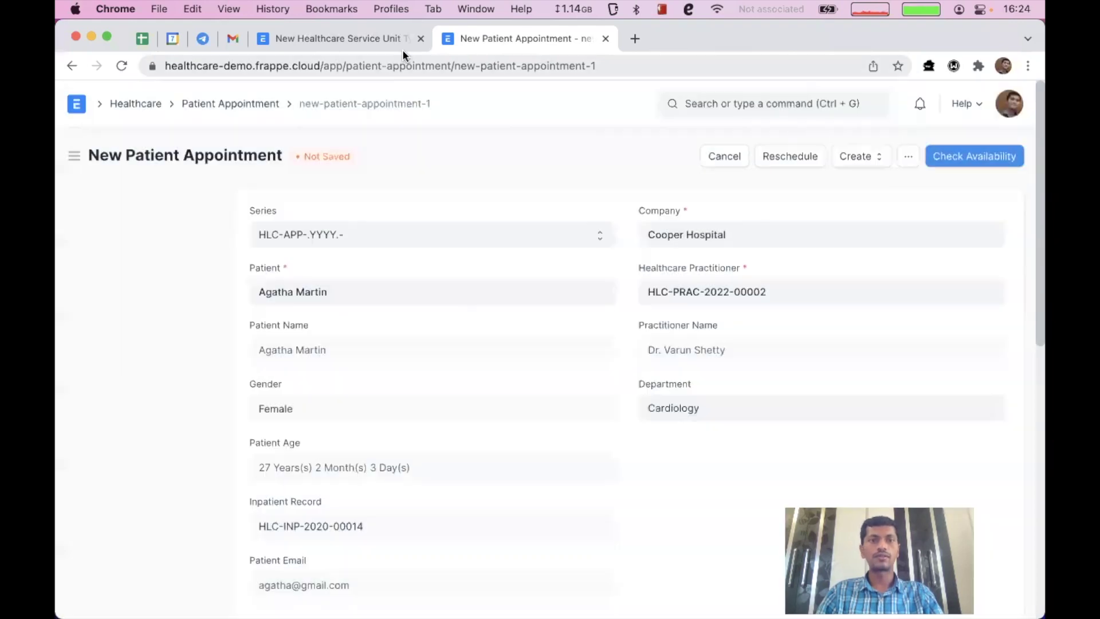
pyautogui.click(380, 41)
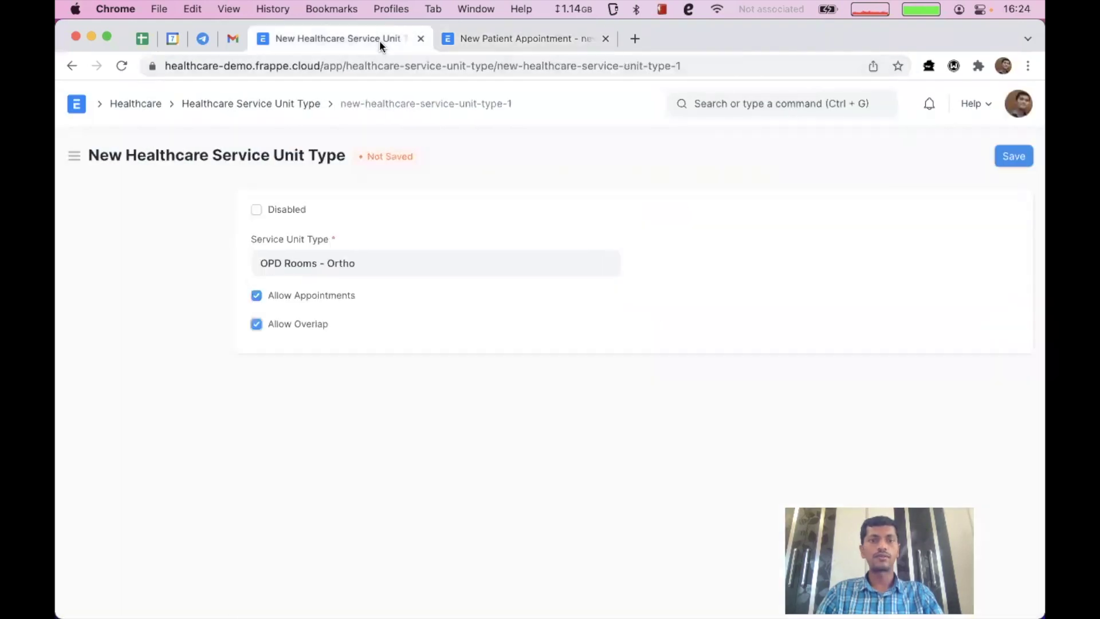
# Leave Allow Overlap unchecked and save the OPD Rooms - Ortho unit type
pyautogui.click(308, 324)
pyautogui.click(309, 326)
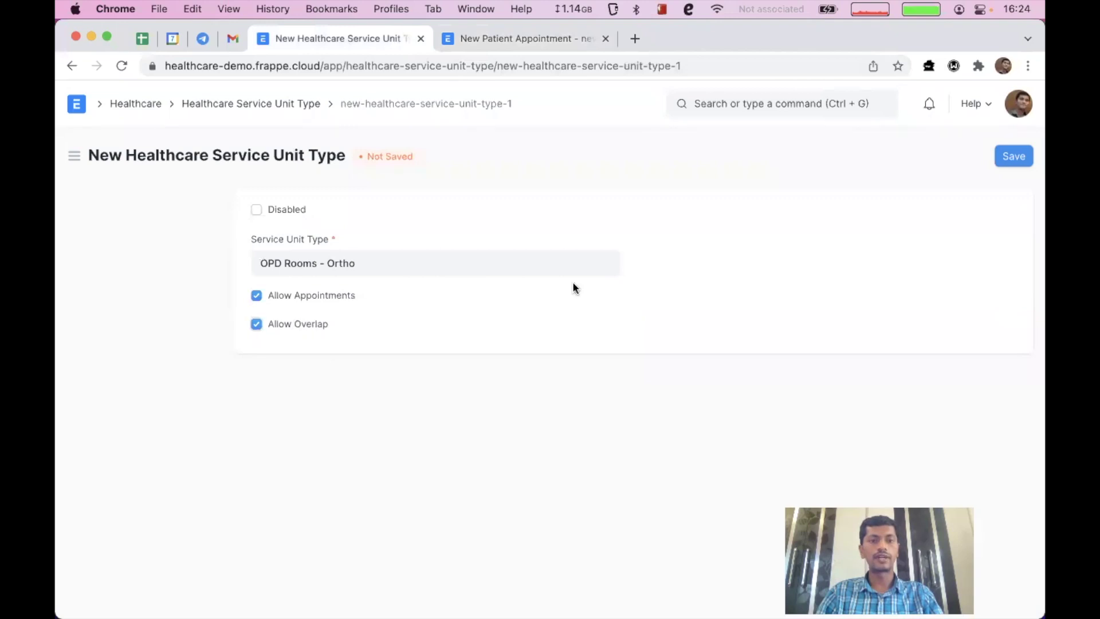
pyautogui.click(291, 322)
pyautogui.click(1014, 157)
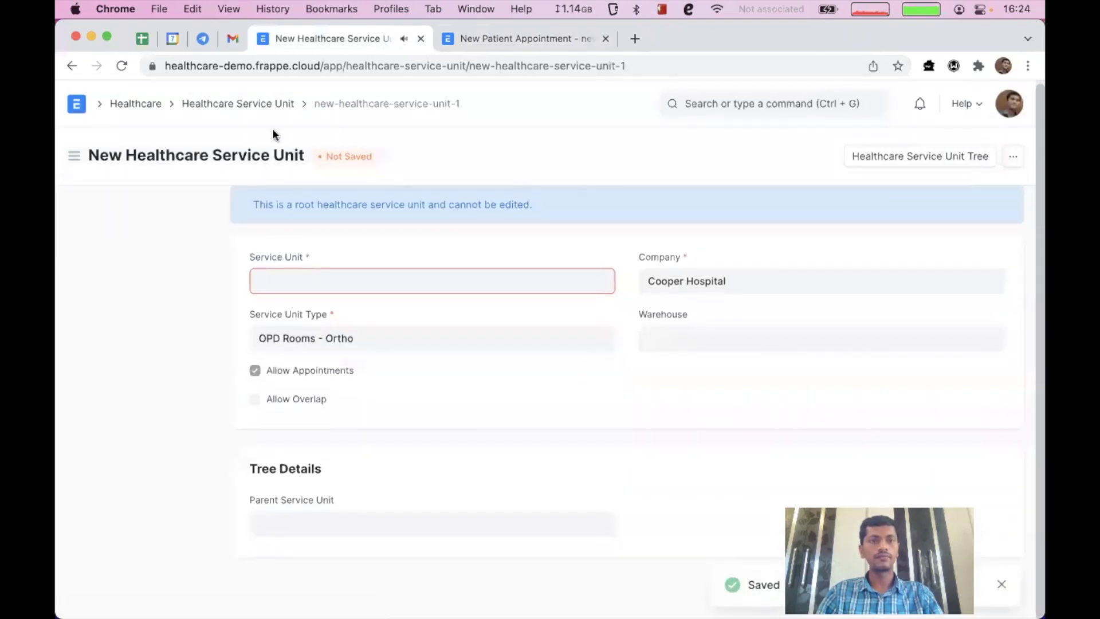
# Create 'OPD Rooms - Ortho' as a group service unit from the Healthcare Service Unit list
pyautogui.click(245, 105)
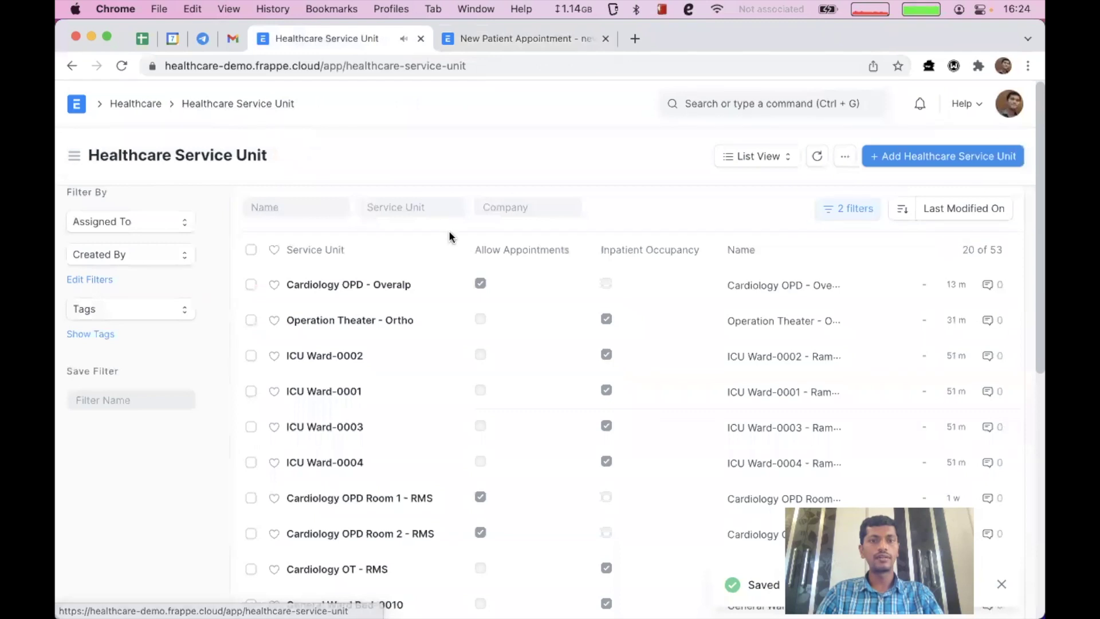
pyautogui.click(133, 105)
pyautogui.scroll(-8, 428, 354)
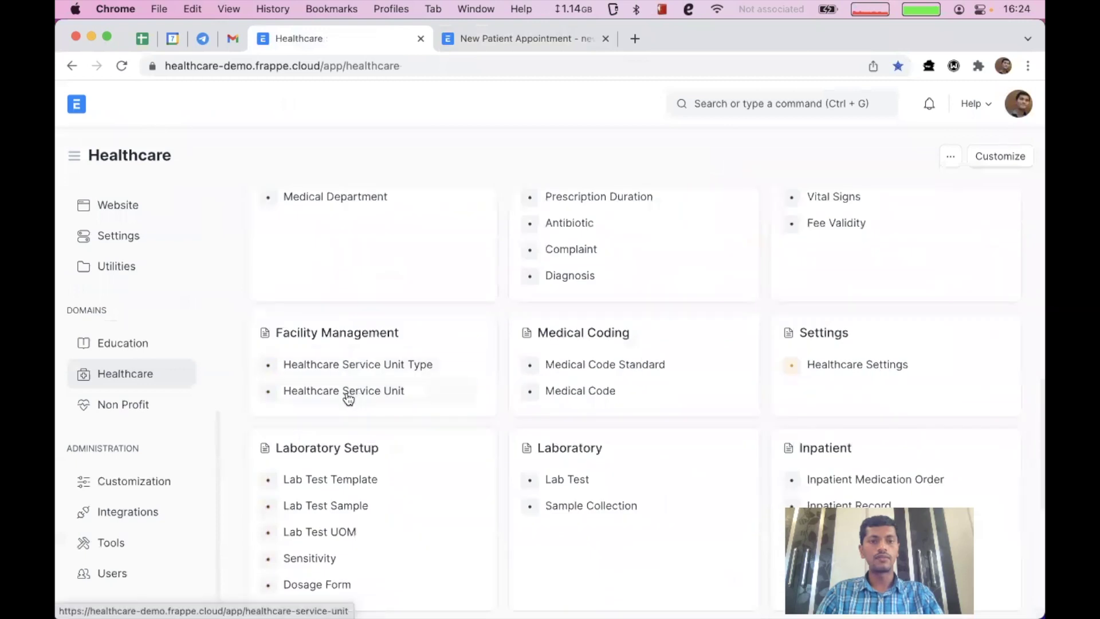
pyautogui.click(348, 394)
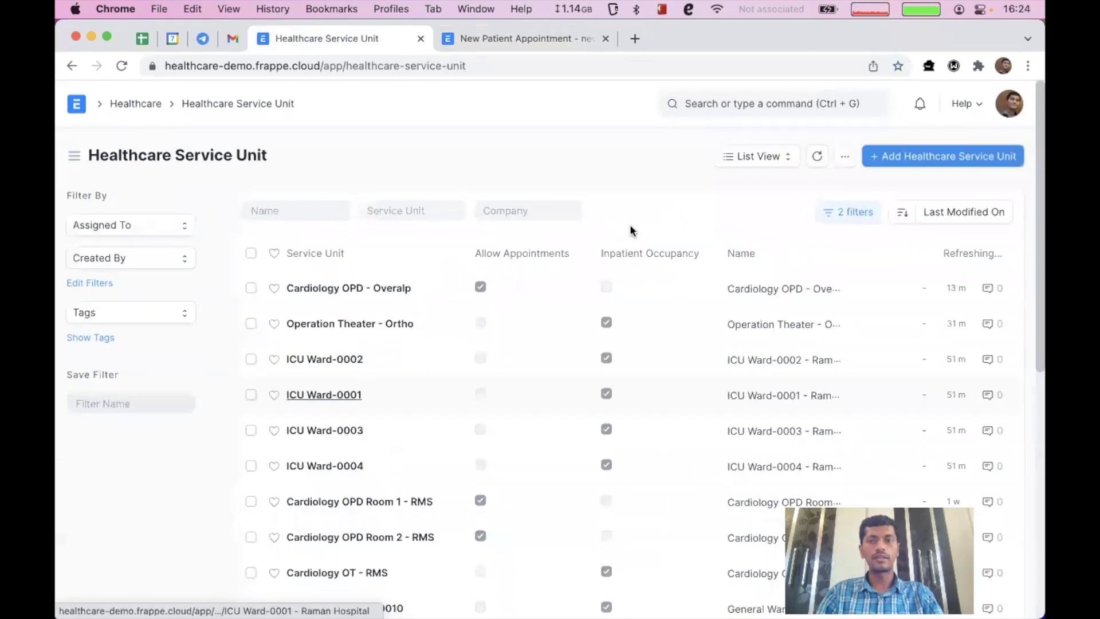
pyautogui.click(944, 158)
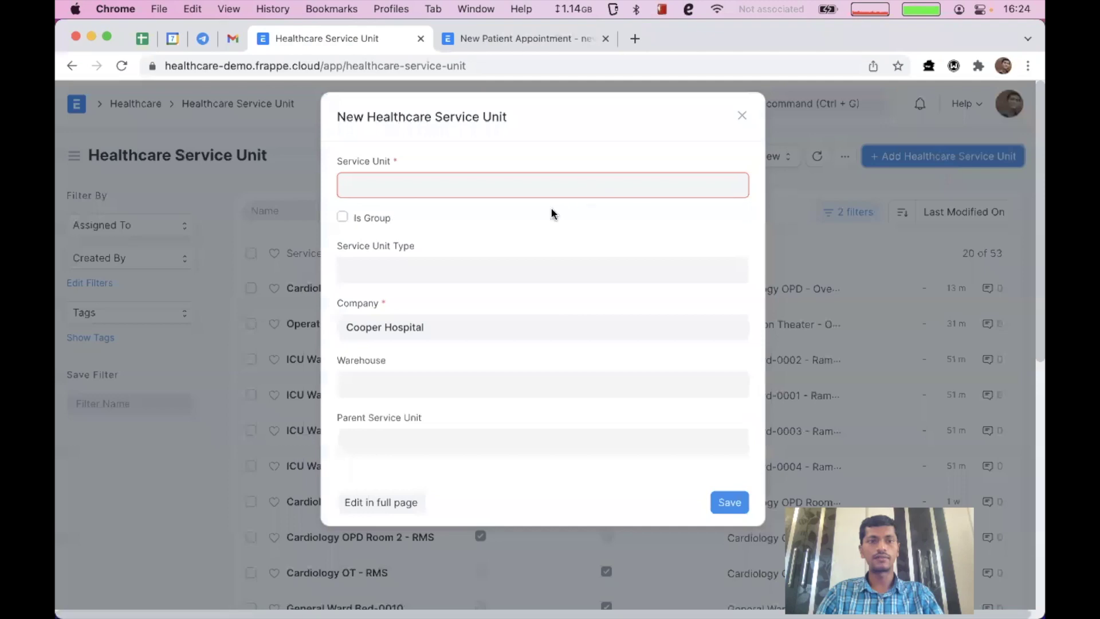
pyautogui.write('OPD Rooms - Ortho')
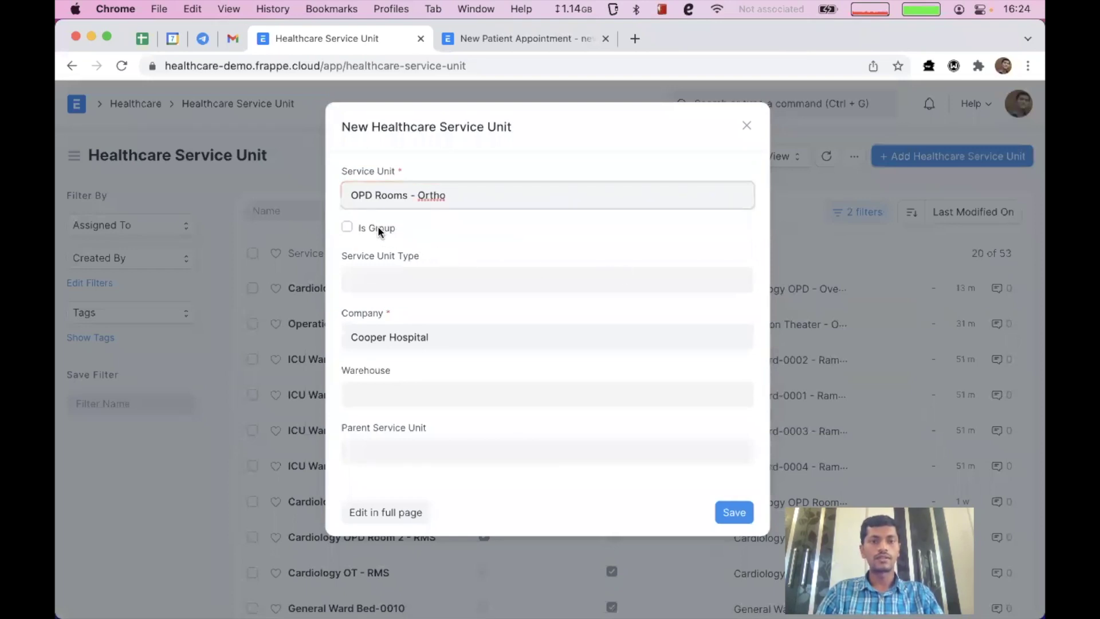
pyautogui.click(347, 228)
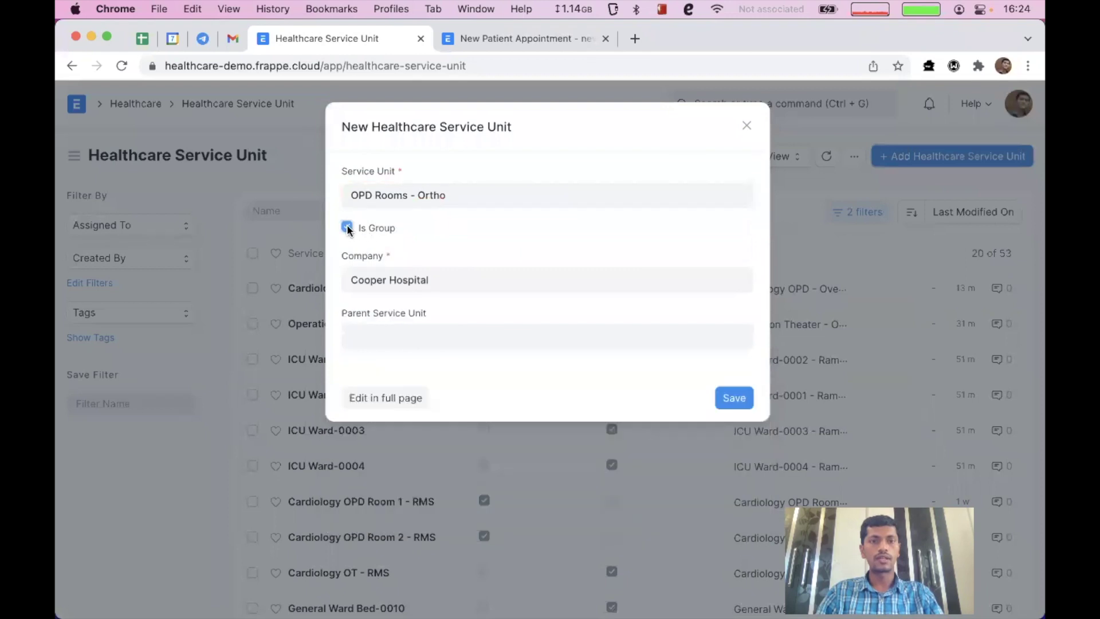
pyautogui.click(735, 400)
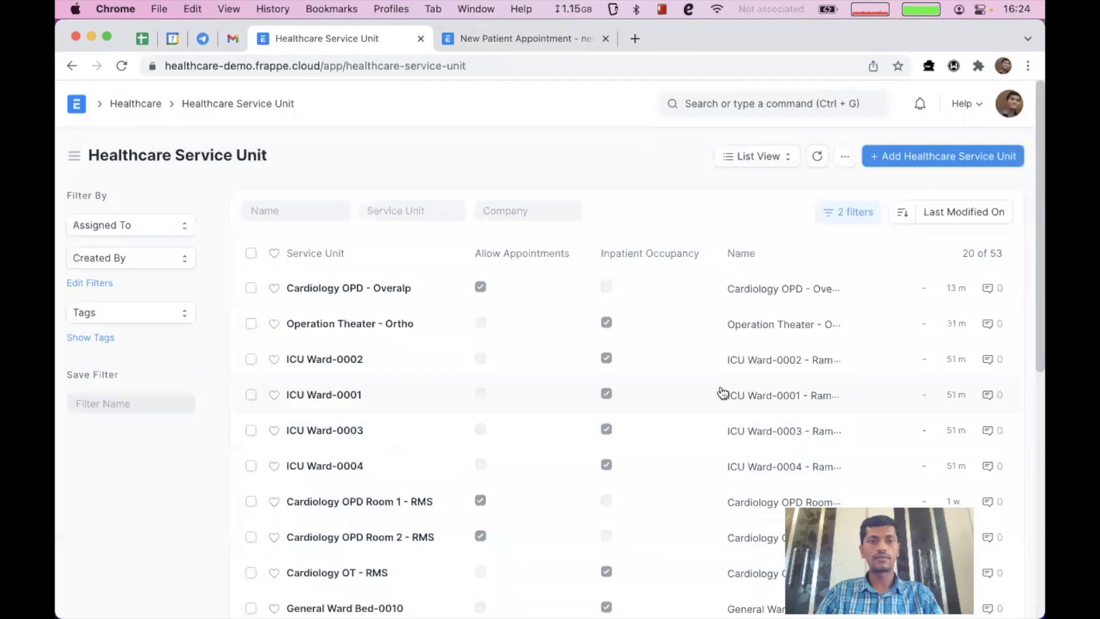
# Switch the service units to Tree view and add a child unit under Ortho - CH
pyautogui.click(758, 156)
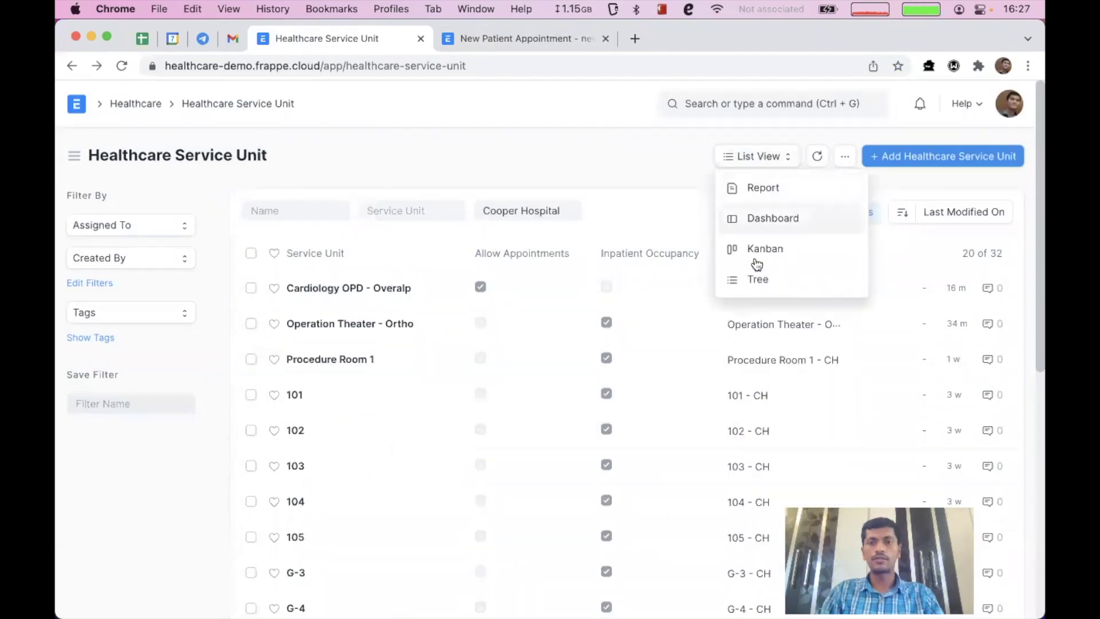
pyautogui.click(758, 277)
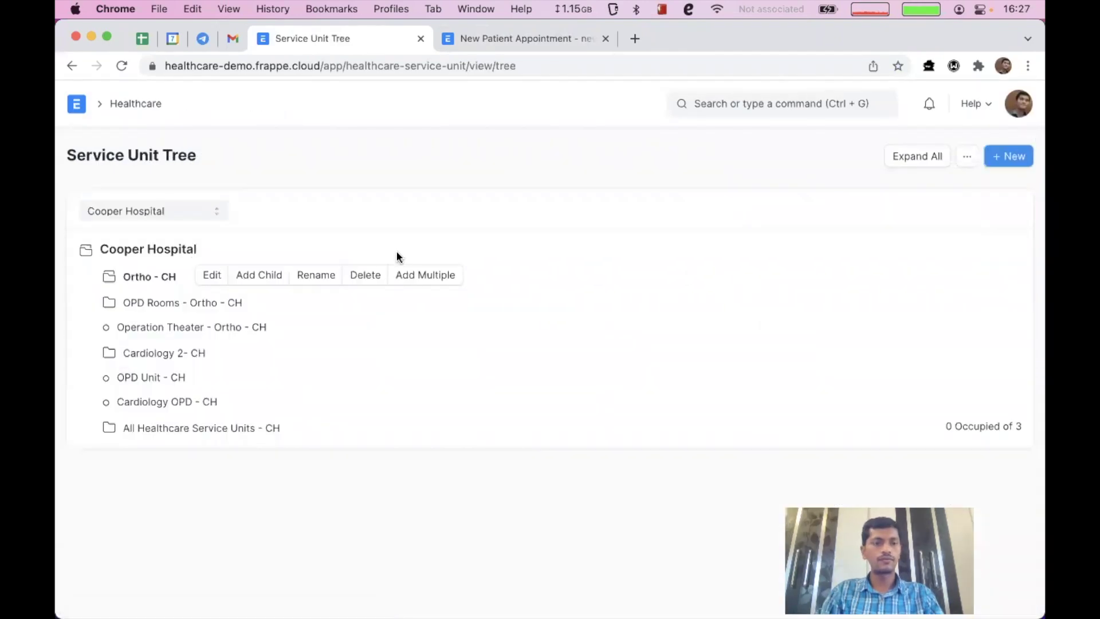
pyautogui.click(144, 280)
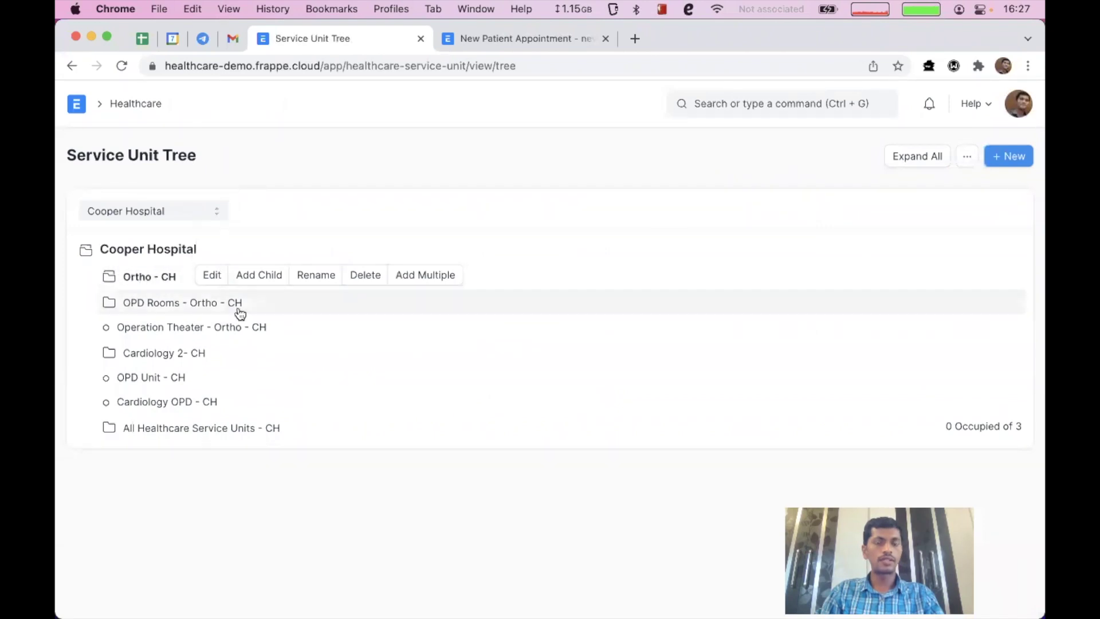
pyautogui.click(251, 276)
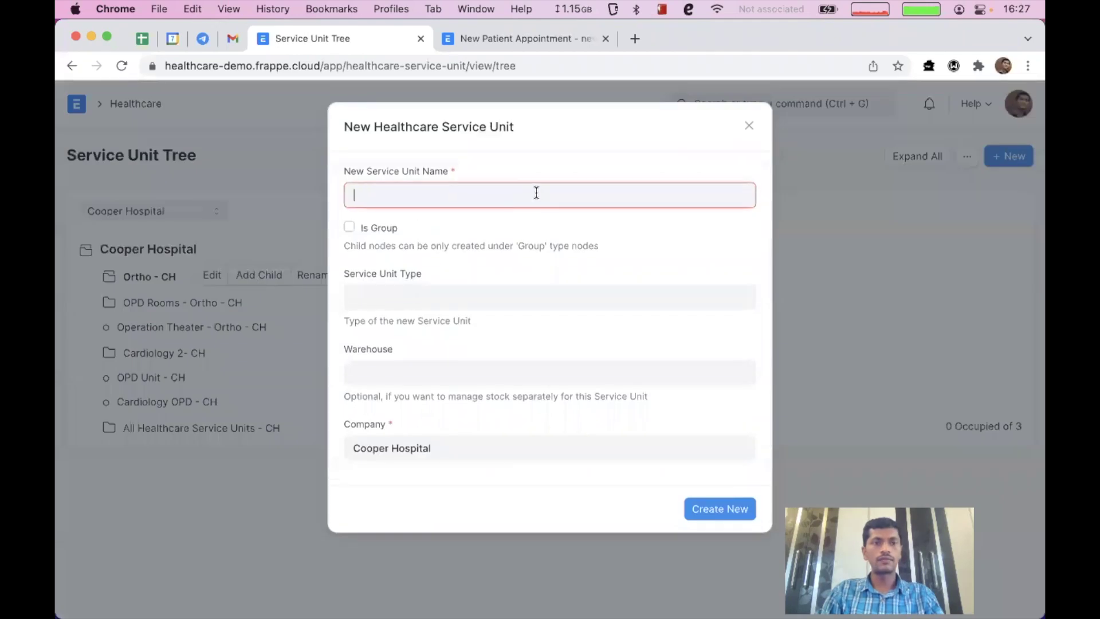
# Create child unit 'Ortho OPD Room' of type OPD Rooms - Ortho, then return to the appointment
pyautogui.write('Ortho OPD ROom')
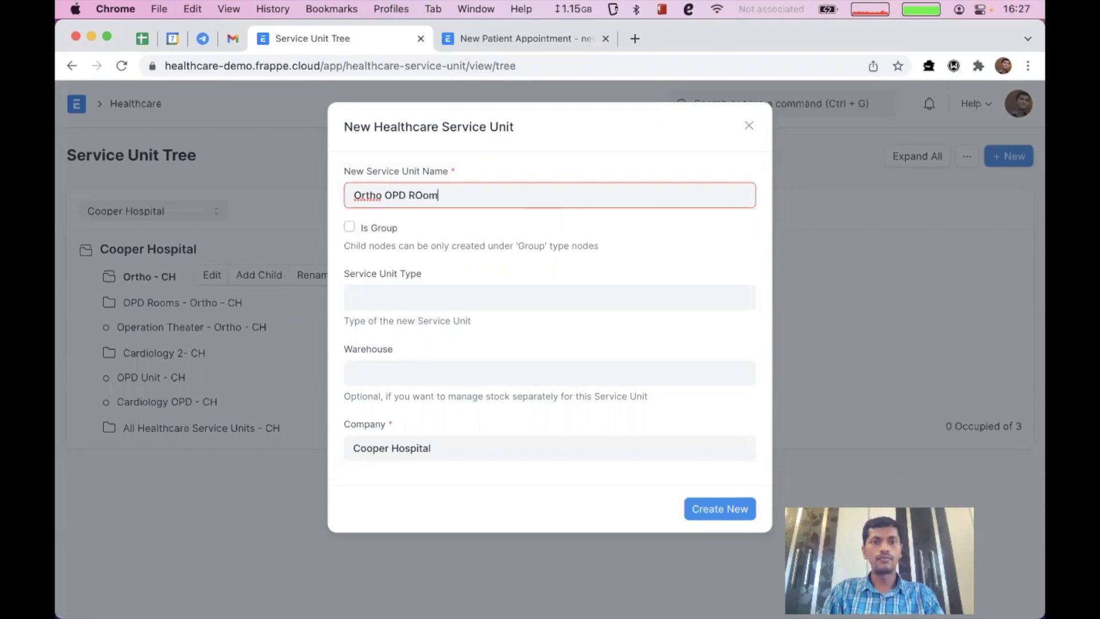
pyautogui.click(470, 295)
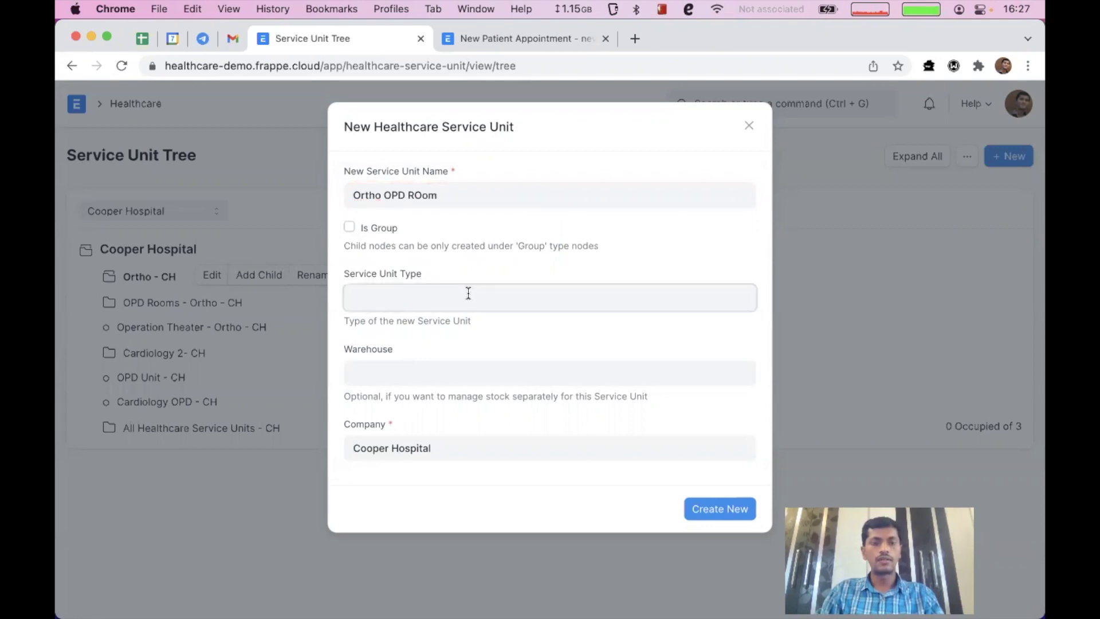
pyautogui.write('opd')
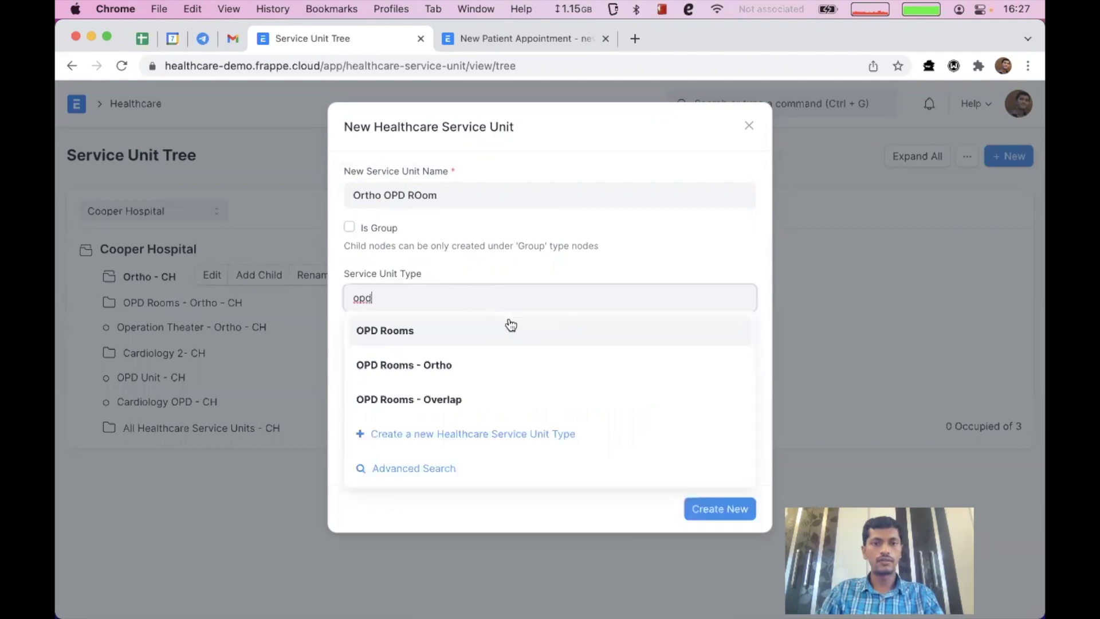
pyautogui.click(444, 371)
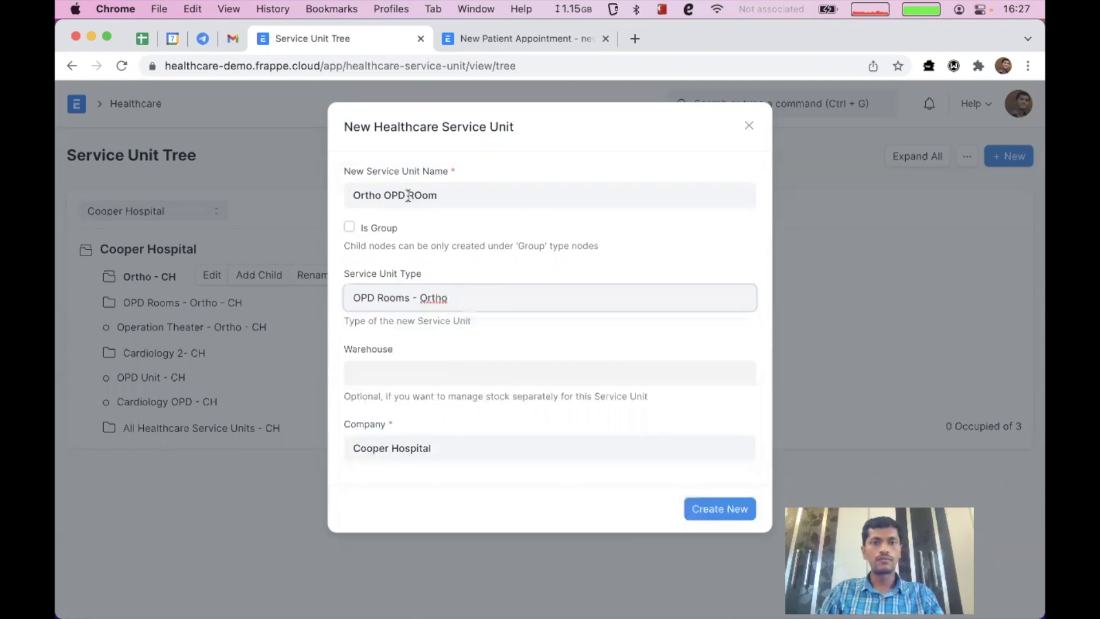
pyautogui.click(430, 193)
pyautogui.press('BackSpace')
pyautogui.write('o')
pyautogui.click(720, 511)
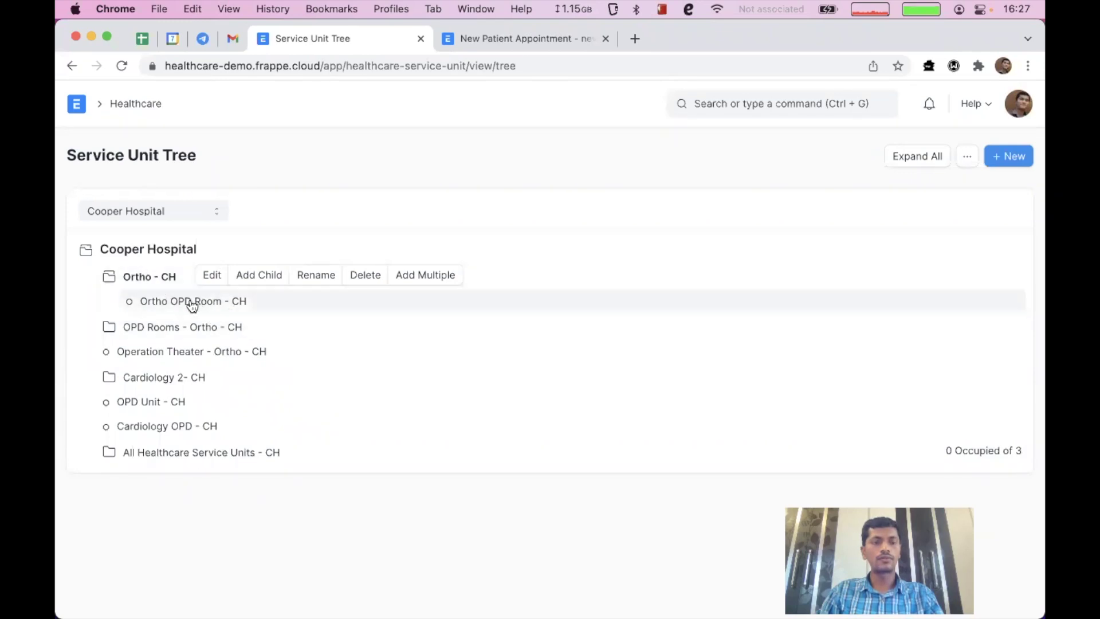
pyautogui.click(510, 39)
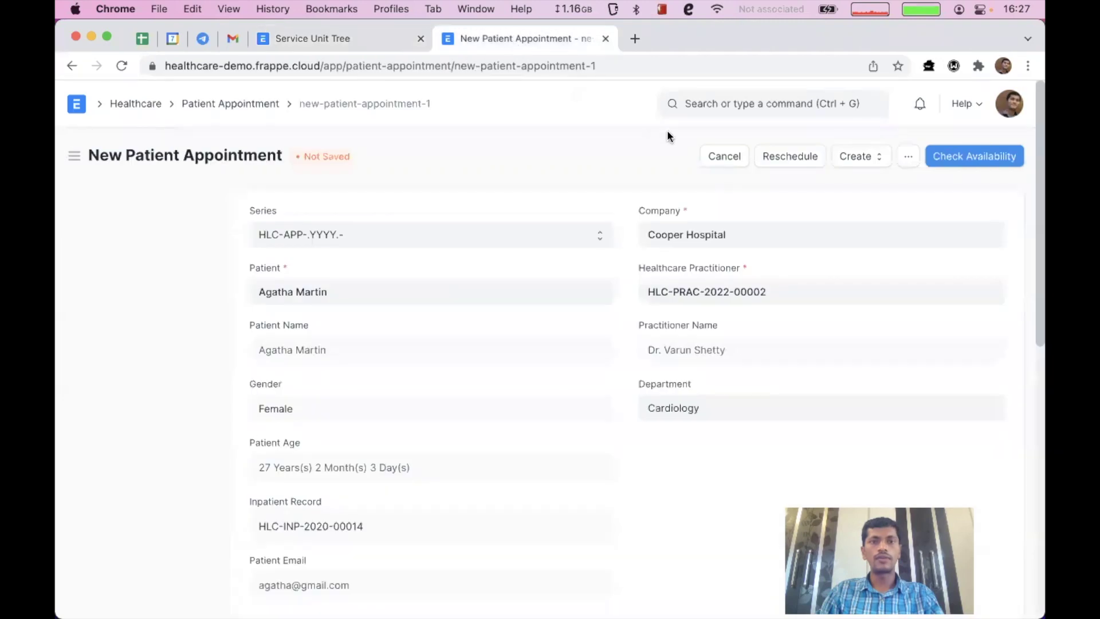
# Open the appointment's cardiology practitioner from the Healthcare Practitioner list
pyautogui.click(135, 104)
pyautogui.click(754, 104)
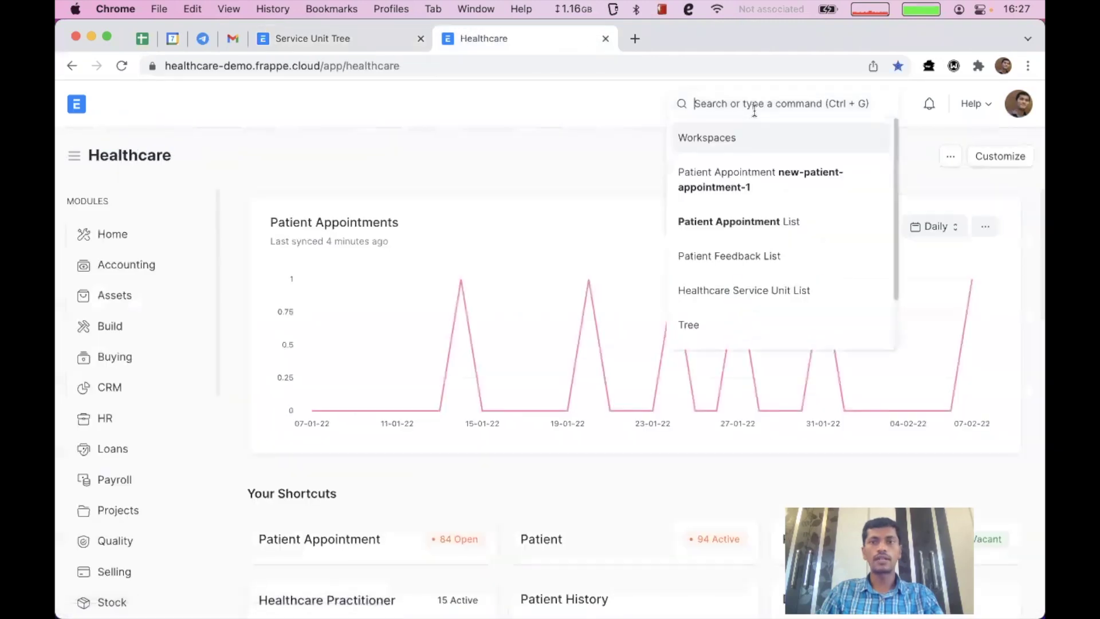
pyautogui.write('healthcare')
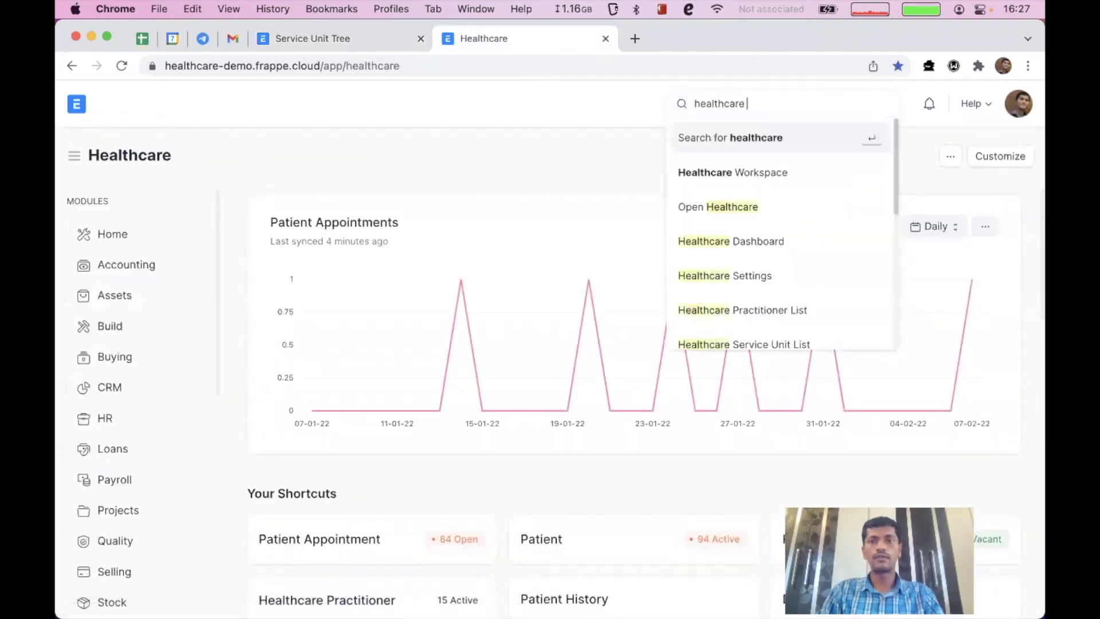
pyautogui.write(' pra')
pyautogui.click(783, 185)
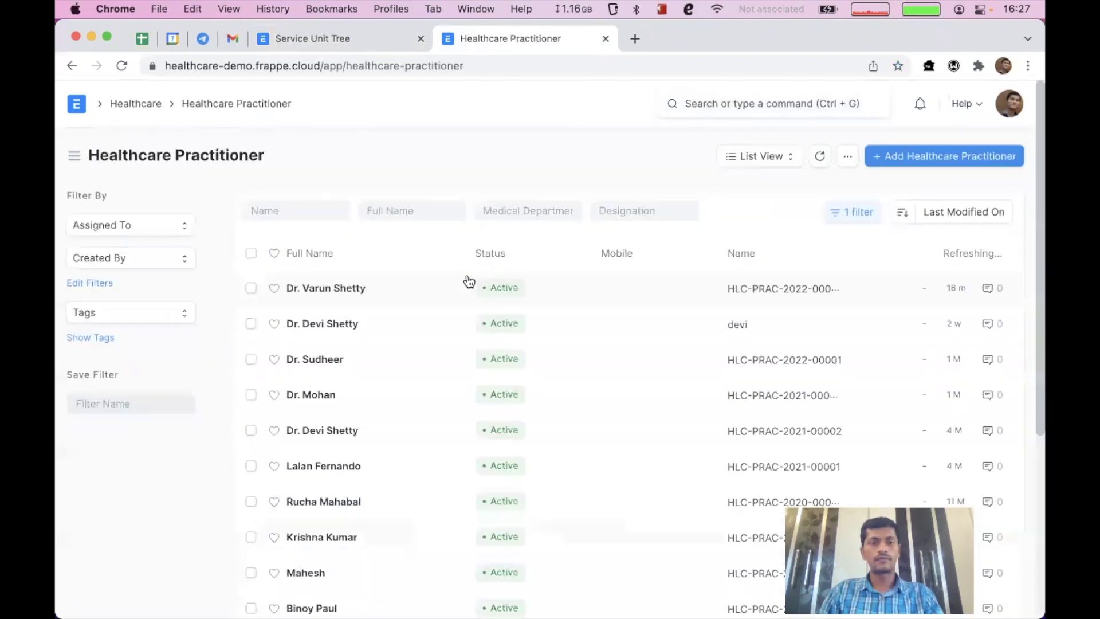
pyautogui.click(350, 287)
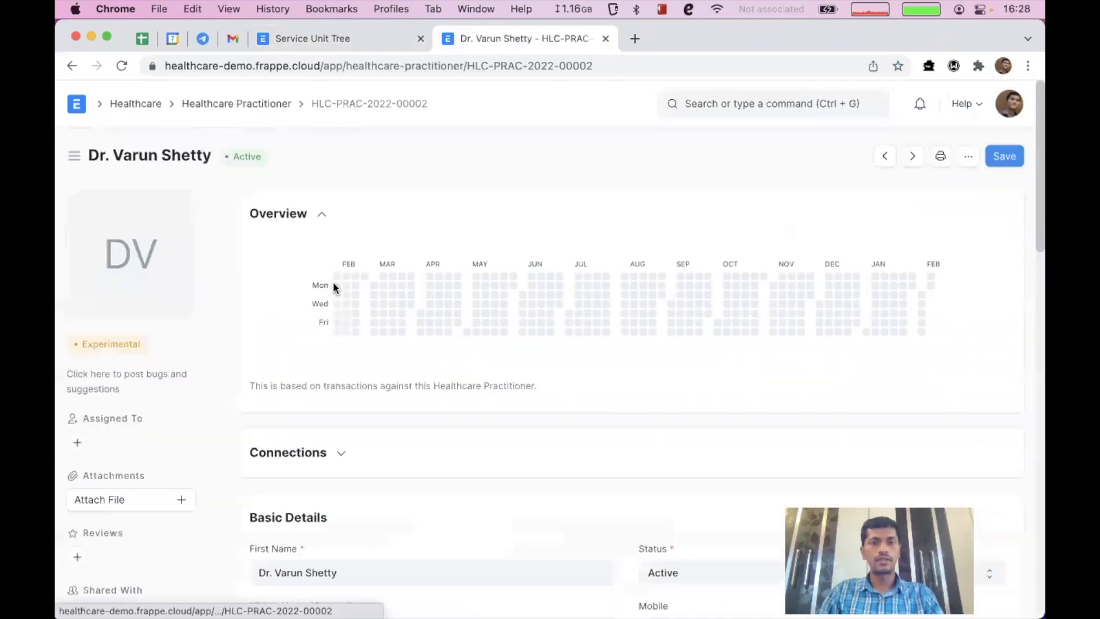
pyautogui.scroll(-10, 334, 286)
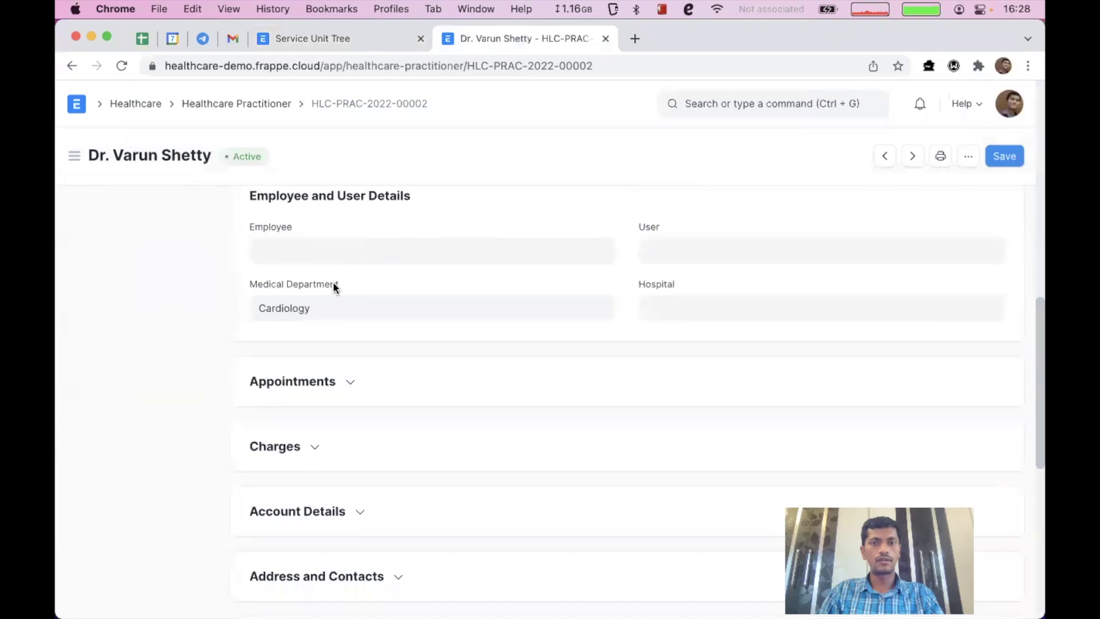
# Set the Morning OPD schedule's service unit to Ortho OPD Room - CH, save, and return to the tree
pyautogui.scroll(-5, 334, 286)
pyautogui.click(332, 205)
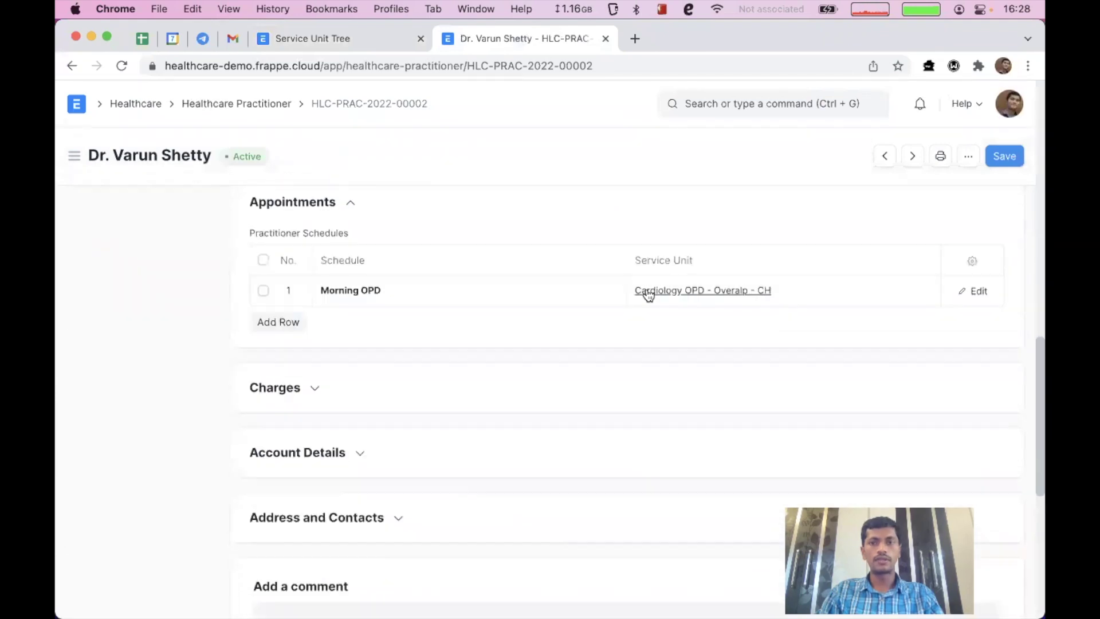
pyautogui.click(797, 292)
pyautogui.press('BackSpace')
pyautogui.write('ortho')
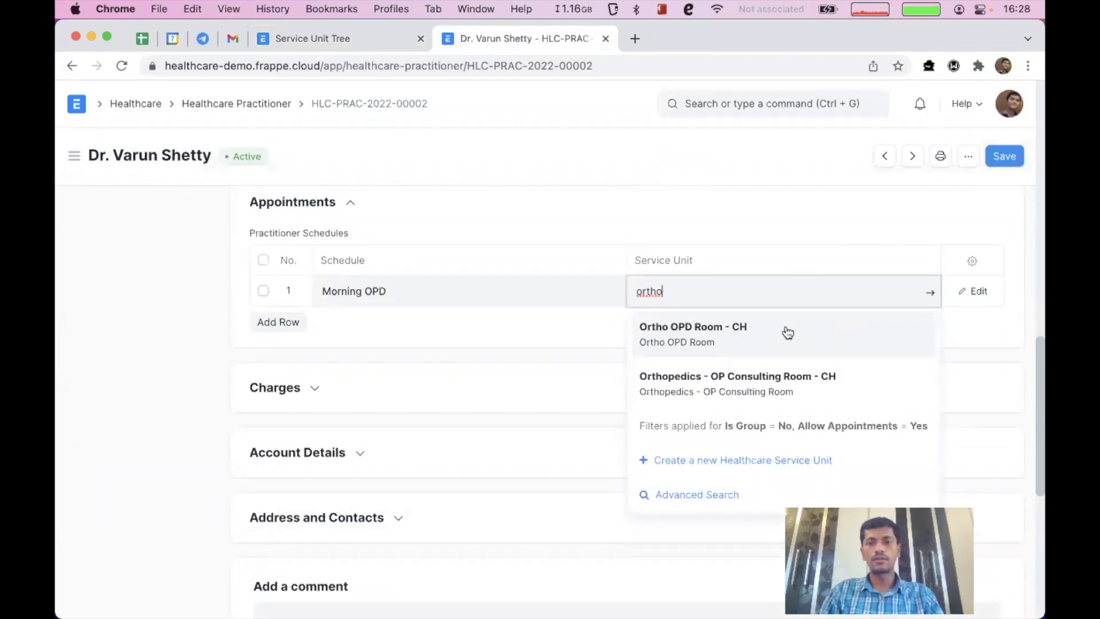
pyautogui.click(738, 341)
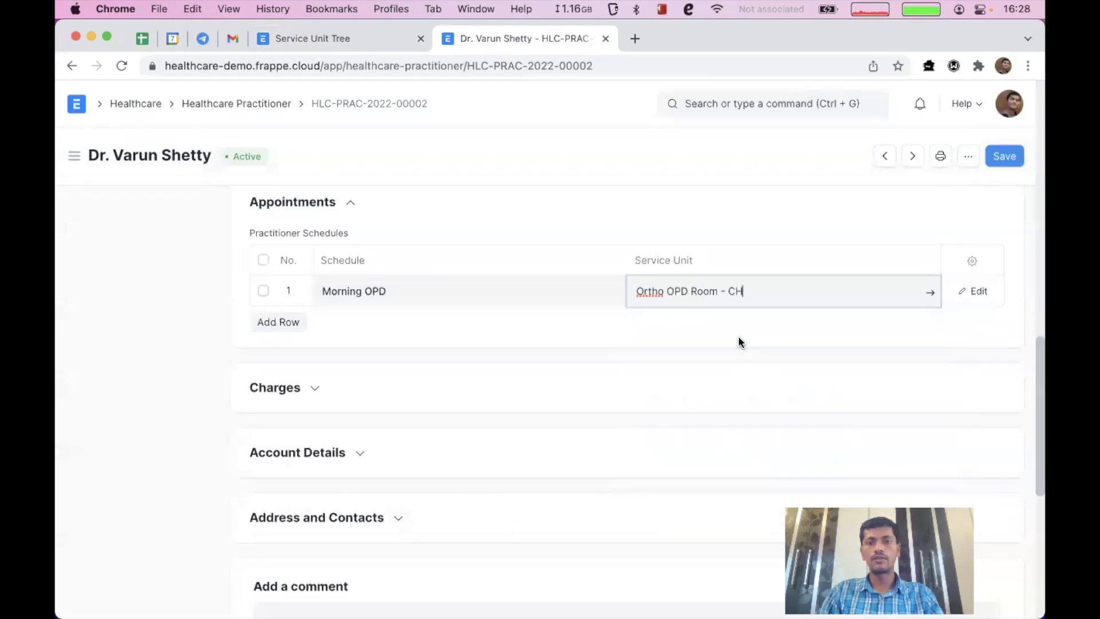
pyautogui.click(1005, 156)
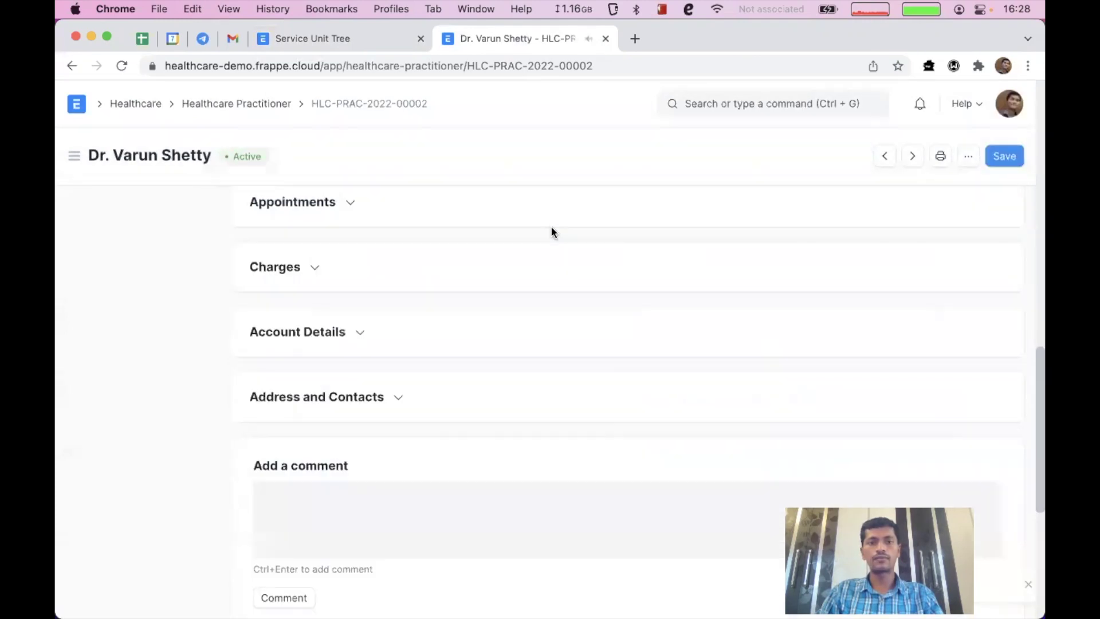
pyautogui.click(347, 41)
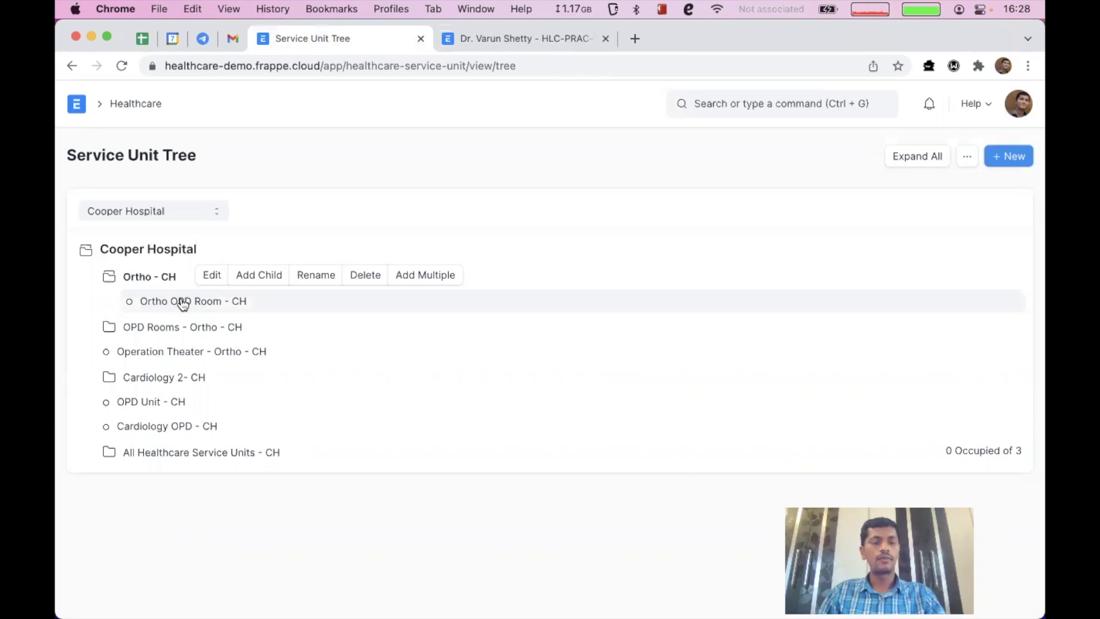
# Start a new Healthcare Service Unit Type named Ortho OT
pyautogui.click(126, 101)
pyautogui.scroll(-10, 377, 400)
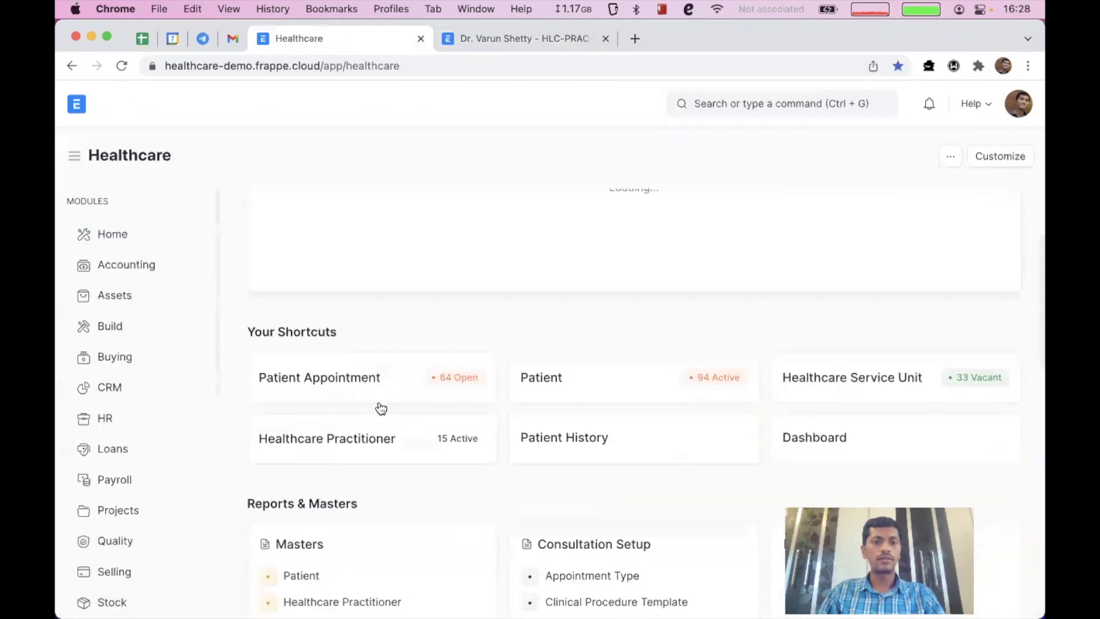
pyautogui.click(338, 369)
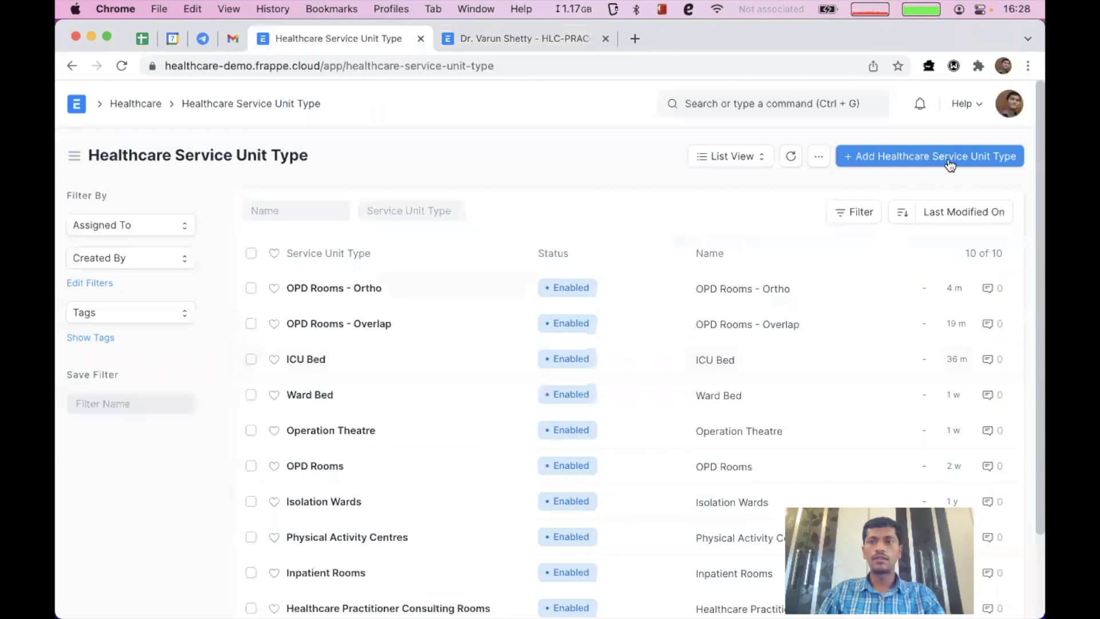
pyautogui.click(948, 160)
pyautogui.click(368, 267)
pyautogui.write('Ortho OT')
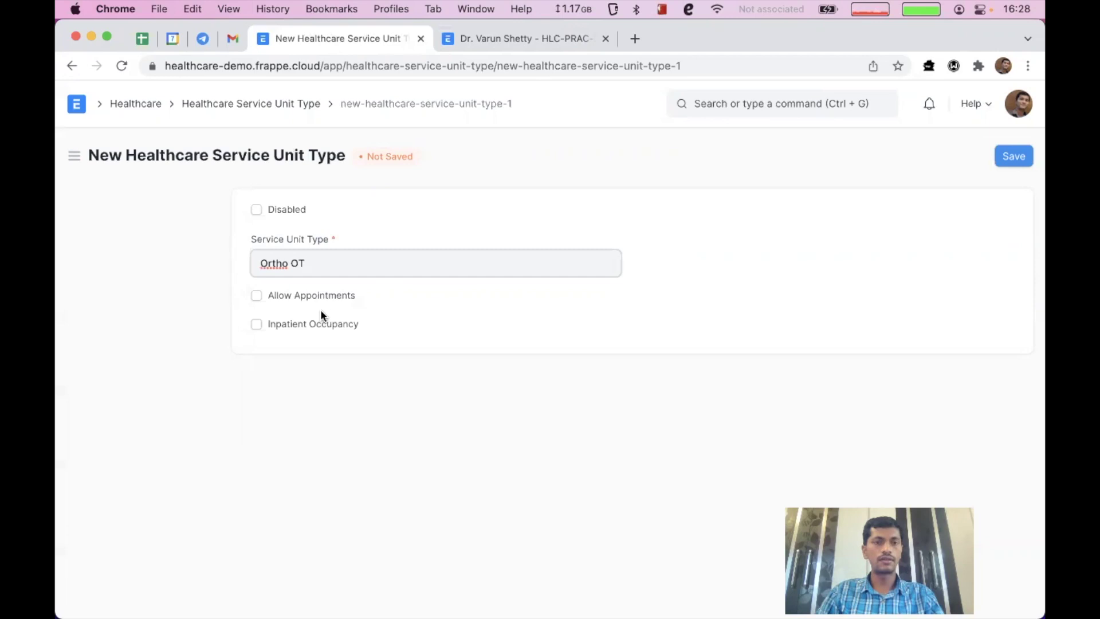
# Mark Ortho OT as inpatient occupancy and billable, with UOM Day equal to 24 hours
pyautogui.click(256, 325)
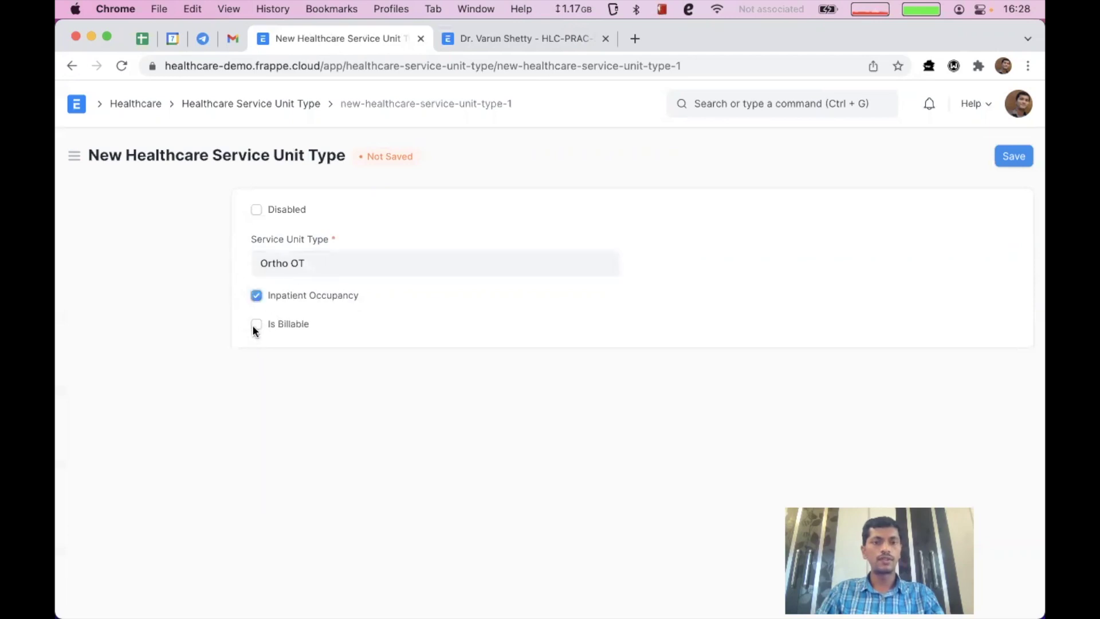
pyautogui.click(256, 325)
pyautogui.scroll(-3, 441, 376)
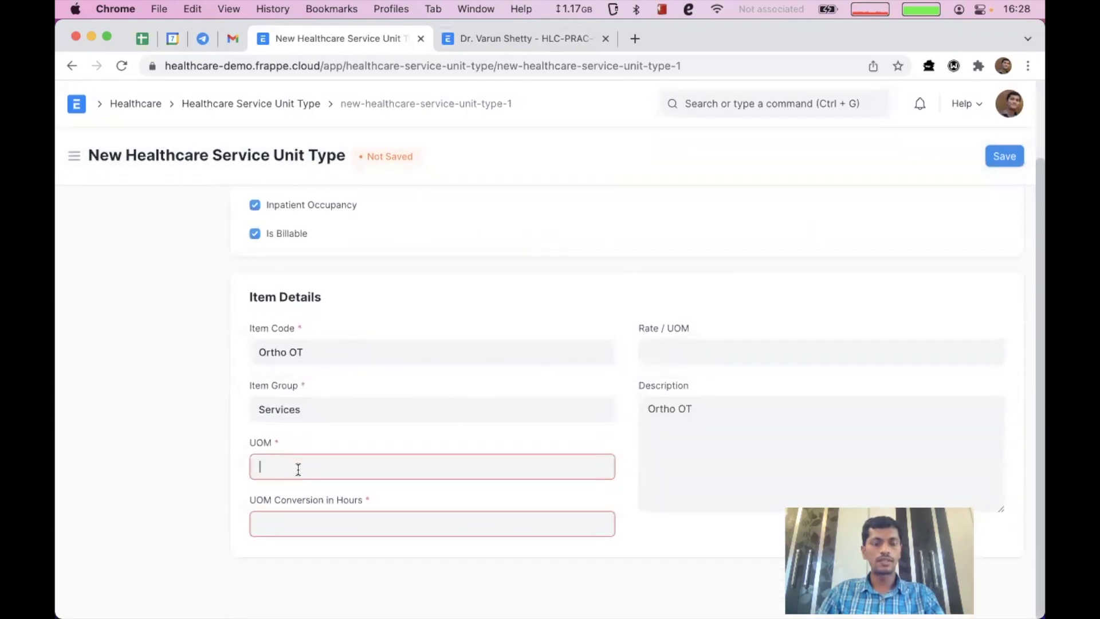
pyautogui.write('da')
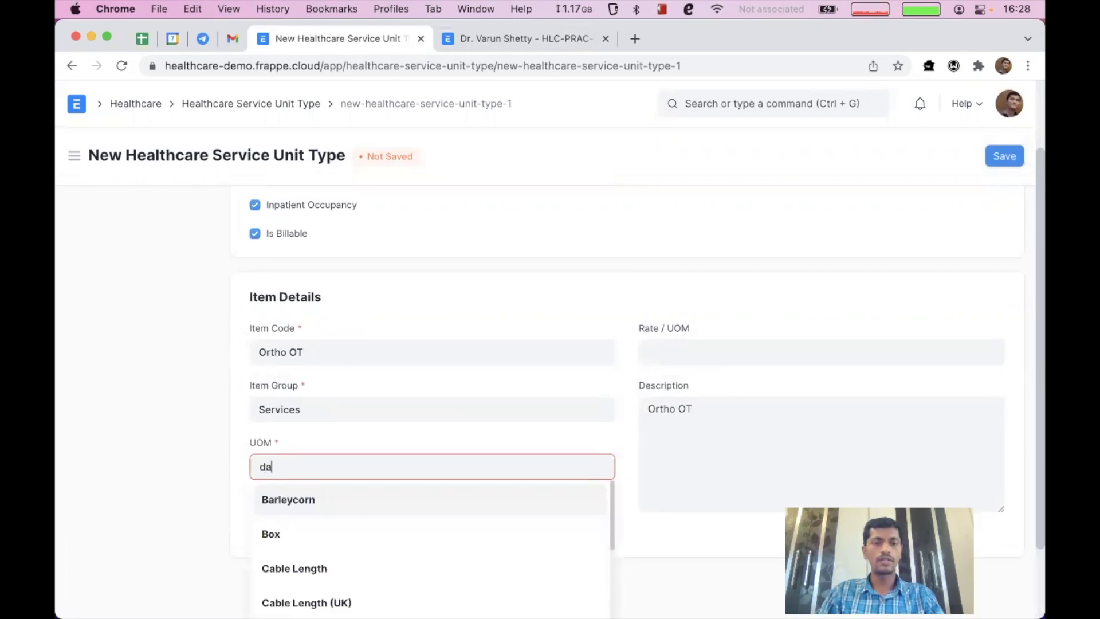
pyautogui.write('y')
pyautogui.click(329, 501)
pyautogui.click(342, 526)
pyautogui.write('24')
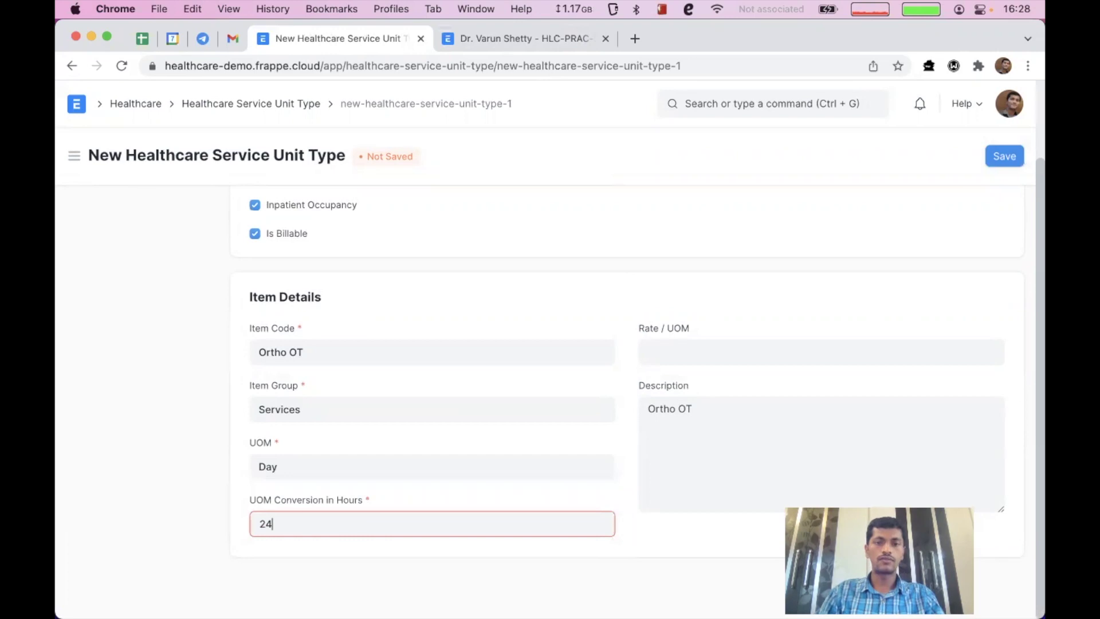
# Set the rate to 3000, make the description 'Ortho OT Price', and save
pyautogui.click(665, 346)
pyautogui.write('3000')
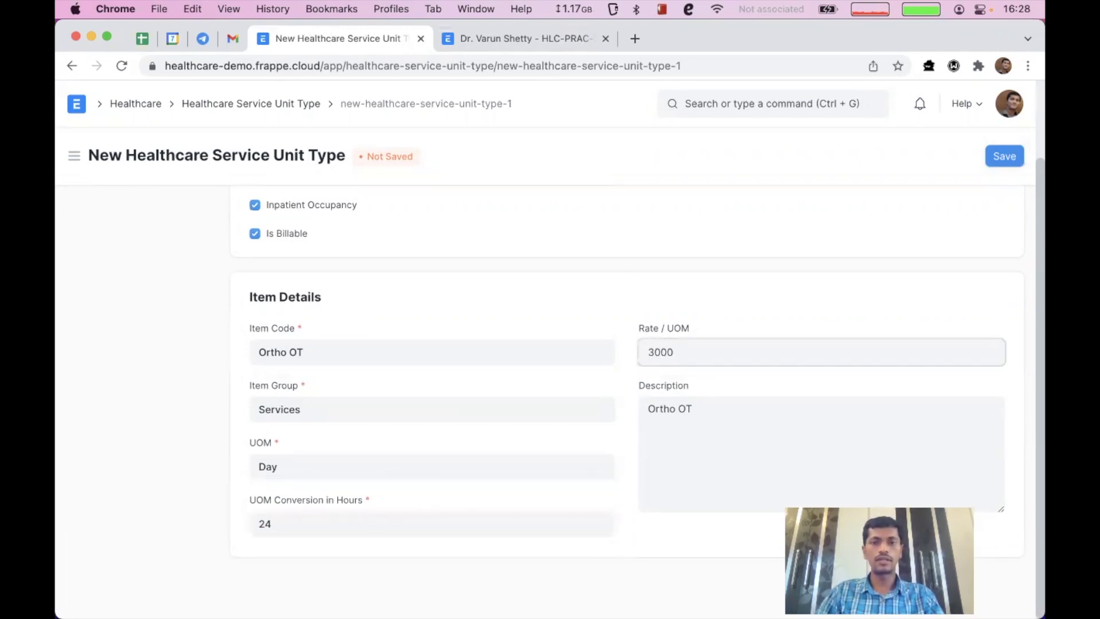
pyautogui.click(786, 424)
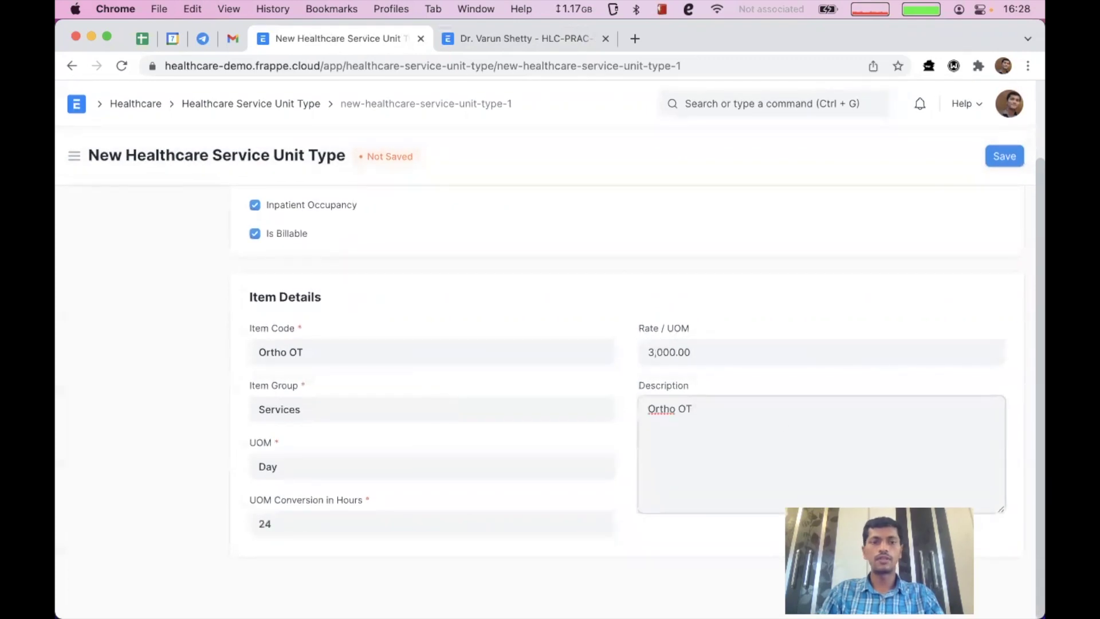
pyautogui.write('Price')
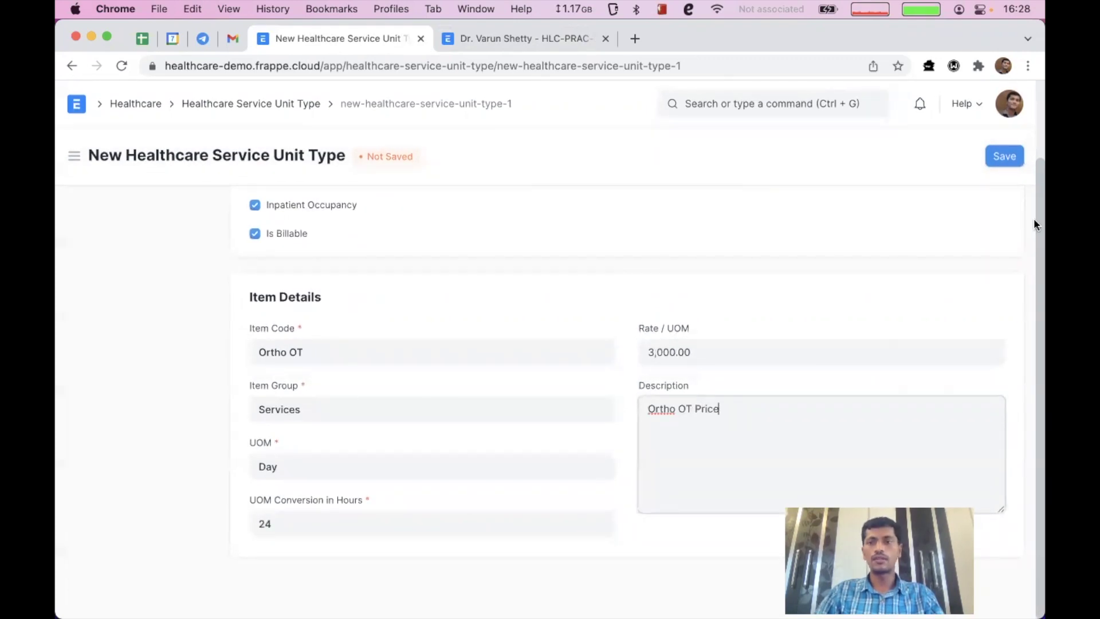
pyautogui.click(1004, 157)
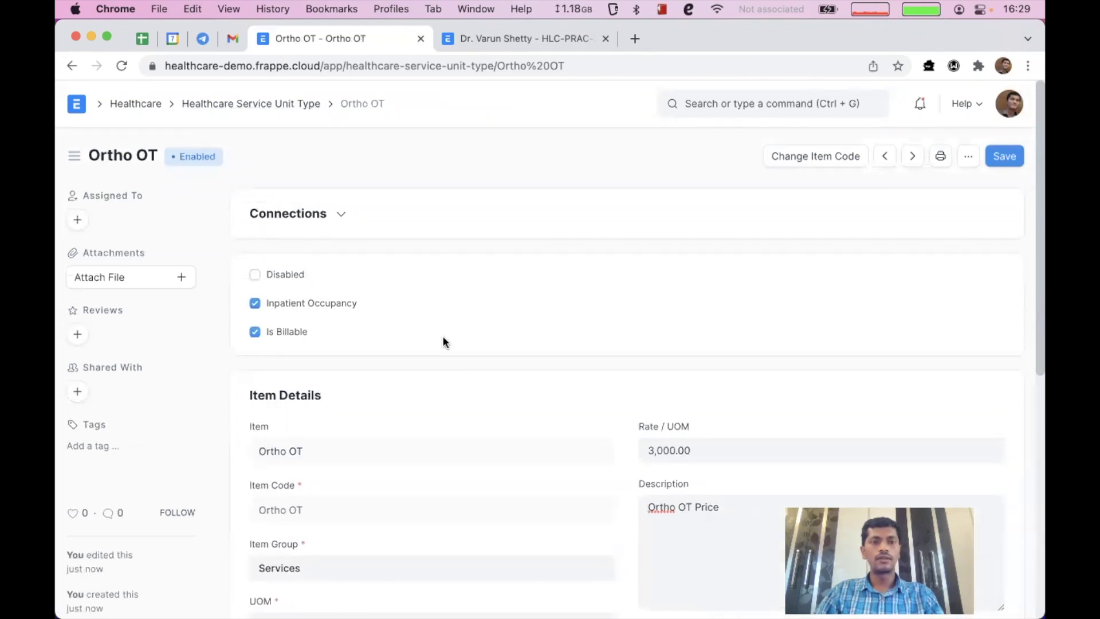
# Create service unit 'Ortho OT - General' of type Ortho OT and save it
pyautogui.click(139, 106)
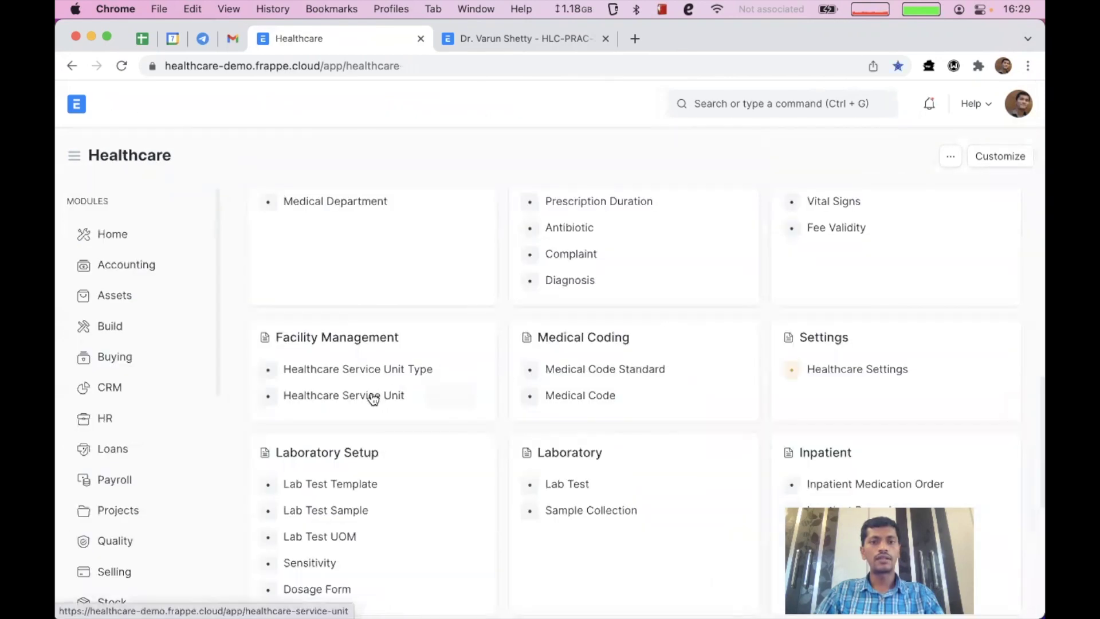
pyautogui.click(373, 396)
pyautogui.click(942, 157)
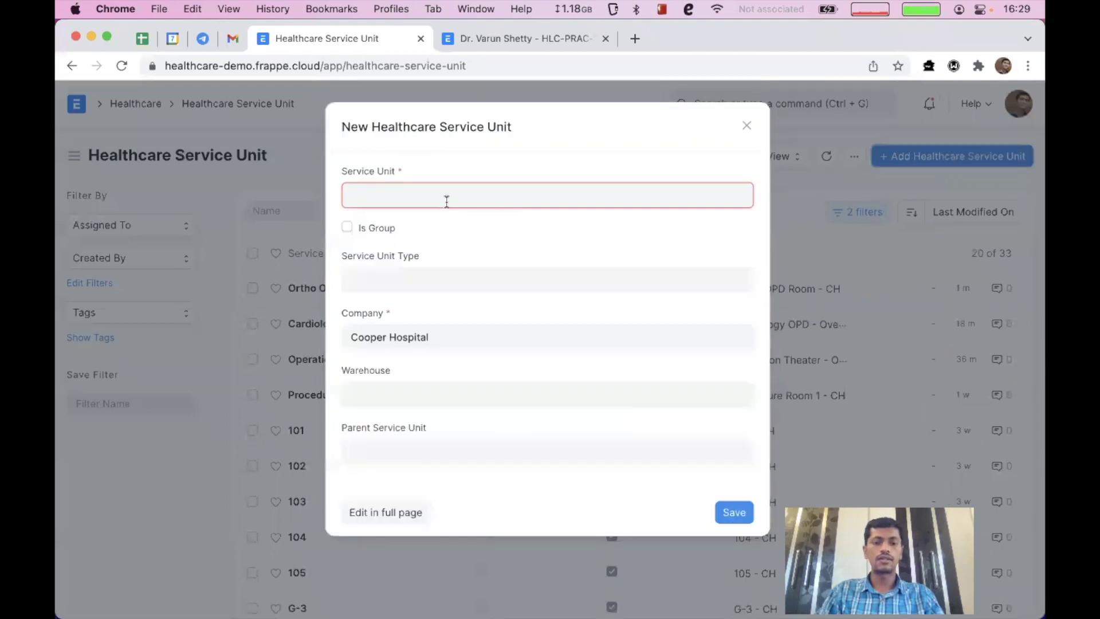
pyautogui.write('Ortho OT')
pyautogui.click(438, 282)
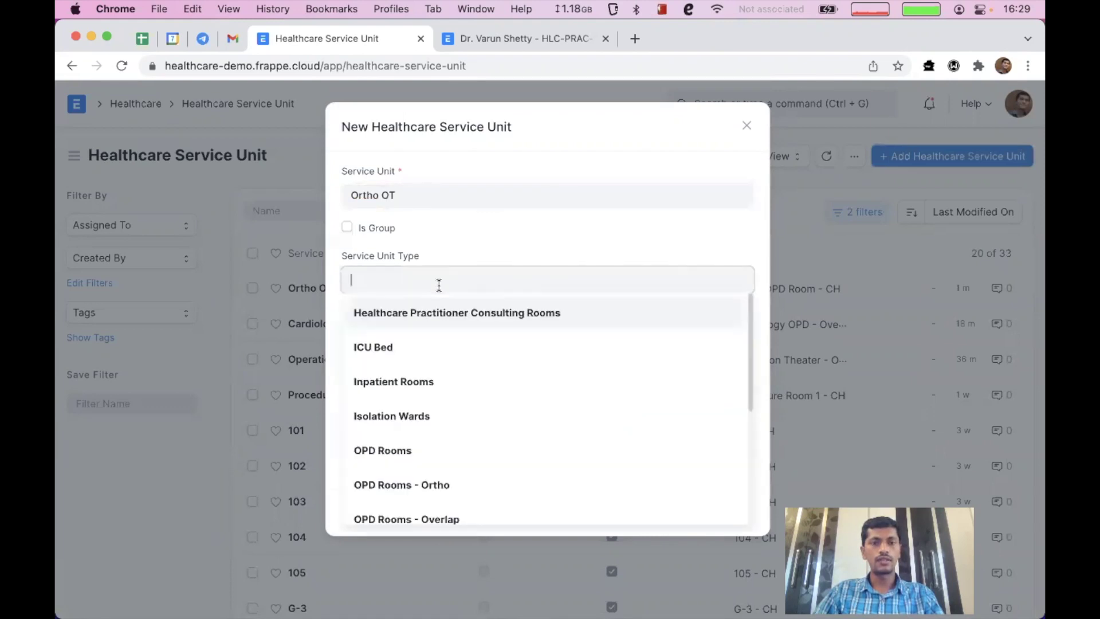
pyautogui.write('ort')
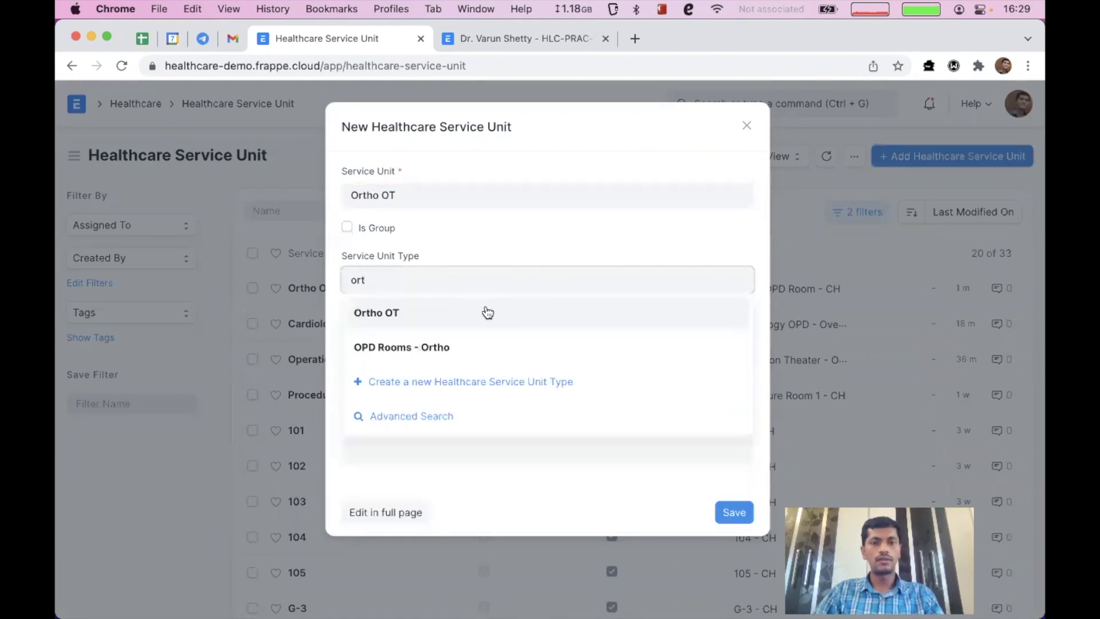
pyautogui.click(487, 312)
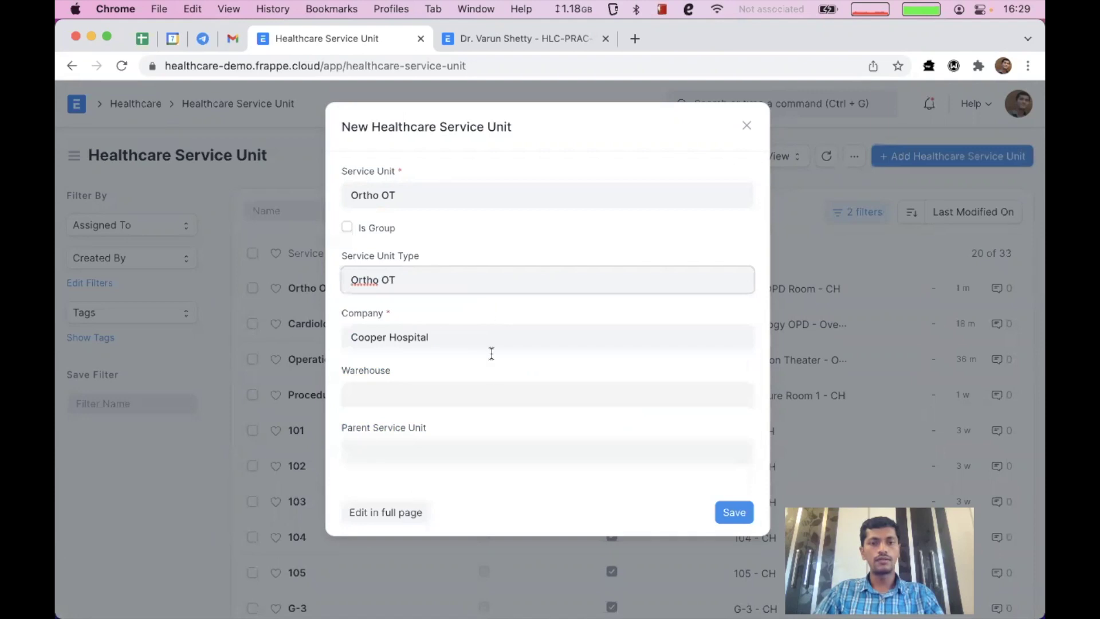
pyautogui.click(450, 203)
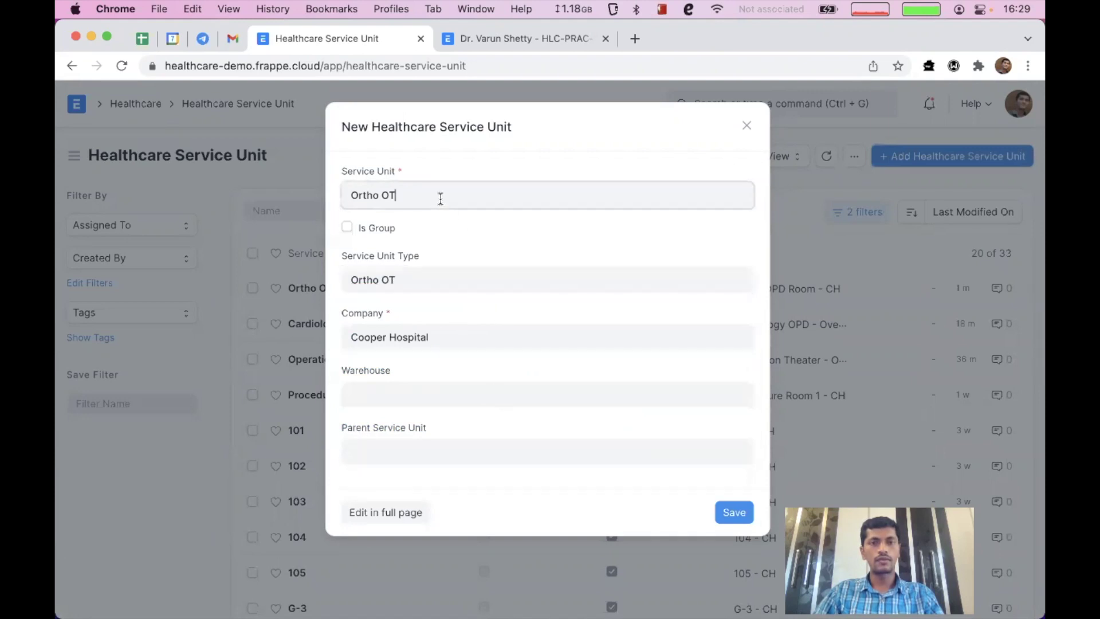
pyautogui.write('- ')
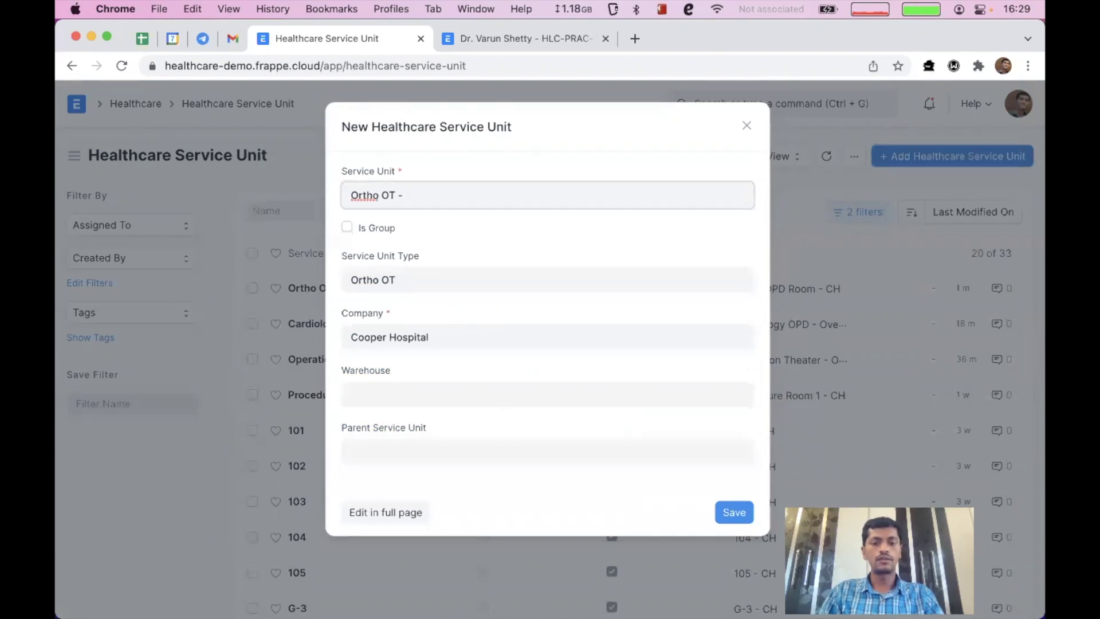
pyautogui.write('General')
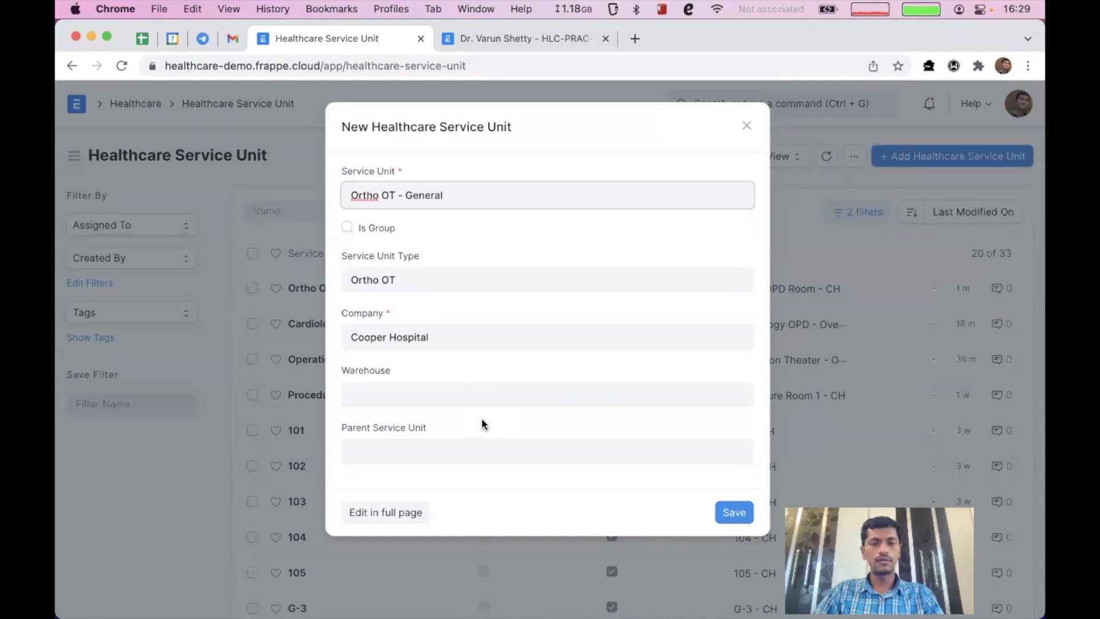
pyautogui.click(729, 514)
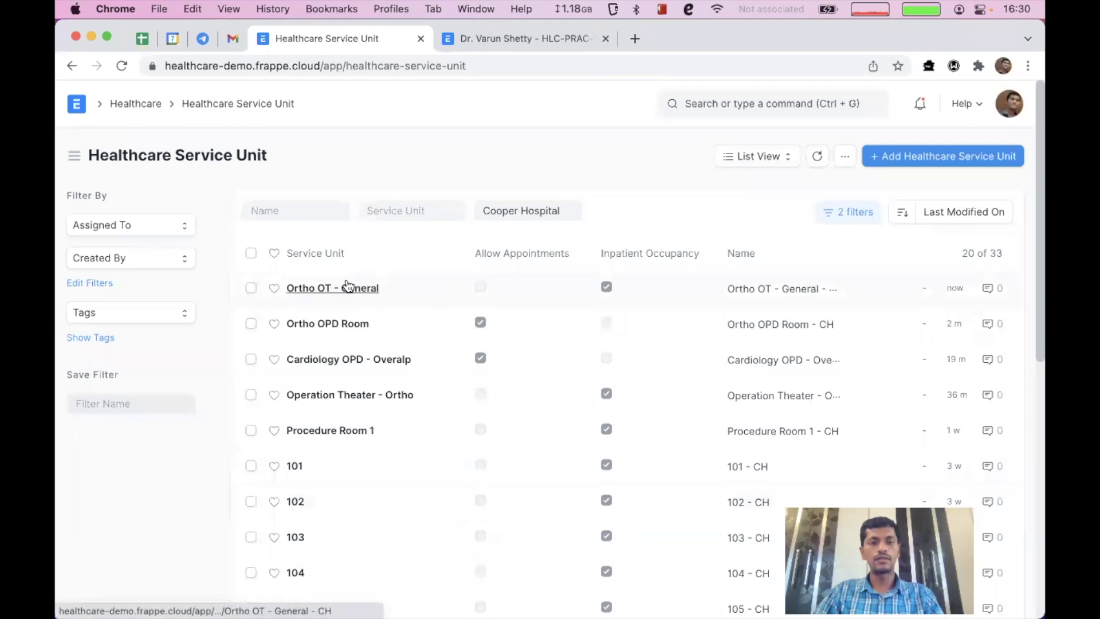
# Switch the service units to Tree view and expand all branches
pyautogui.click(767, 154)
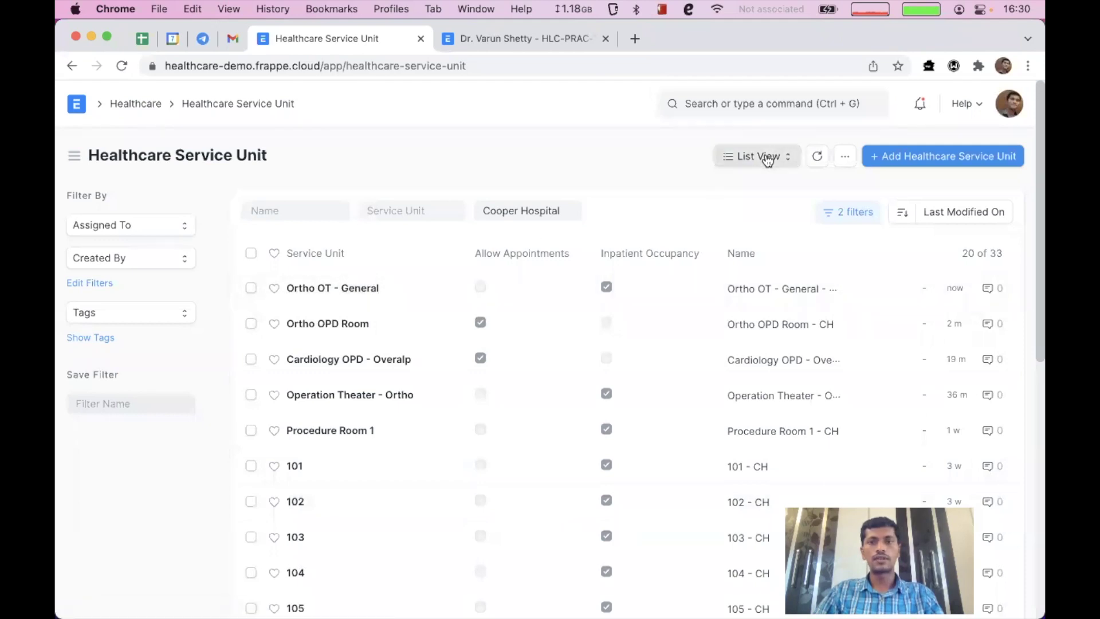
pyautogui.click(769, 278)
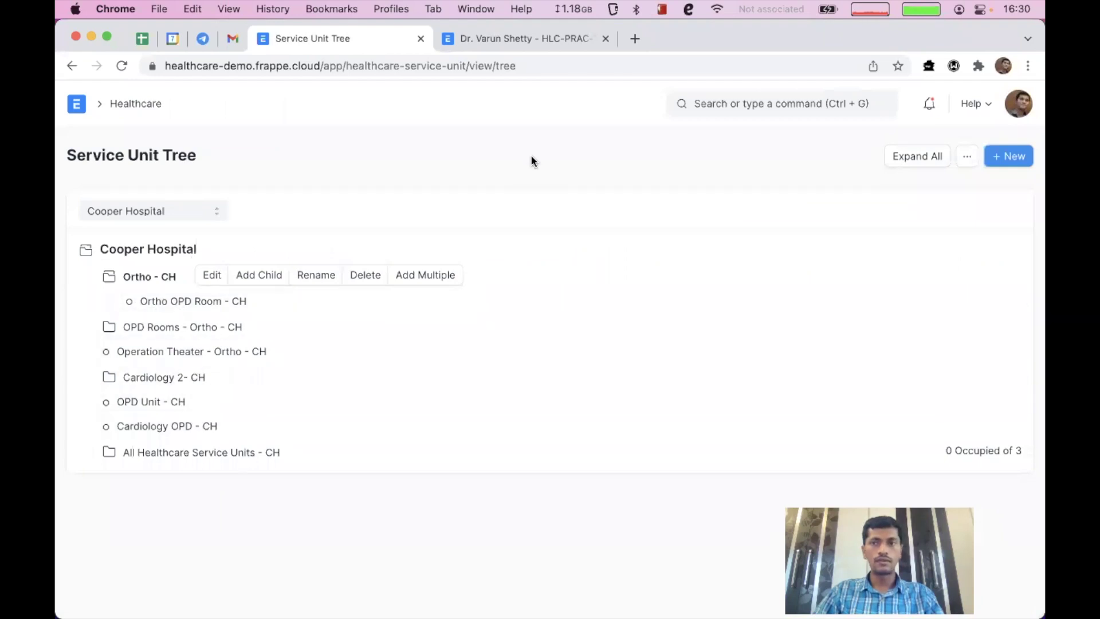
pyautogui.click(919, 158)
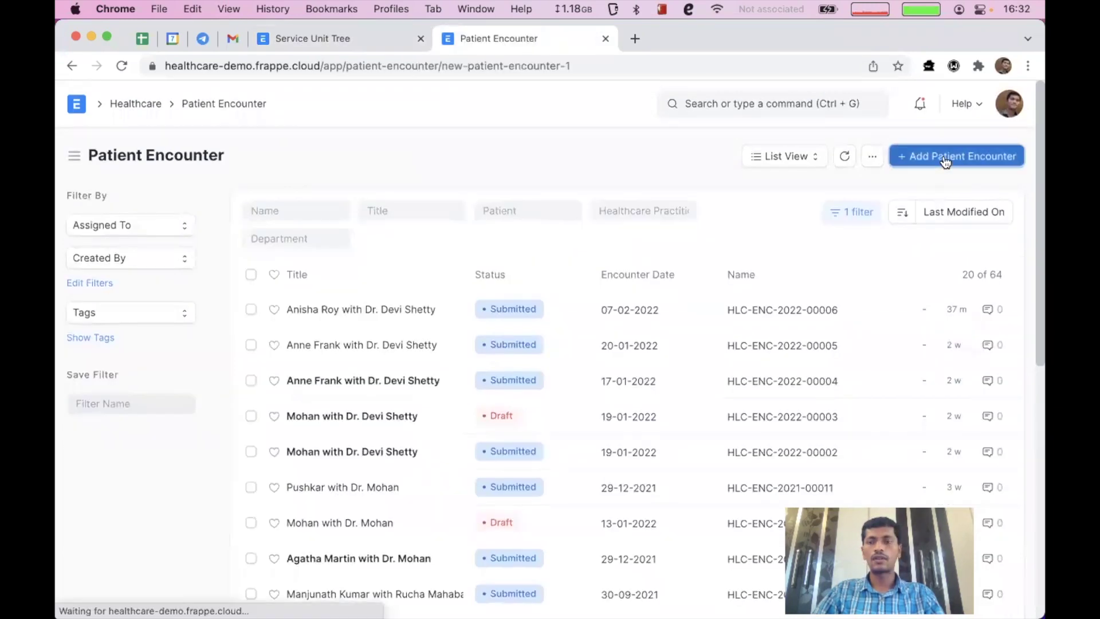
# Fill a new patient encounter with the patient, time Now, and the Cardiology practitioner
pyautogui.click(939, 156)
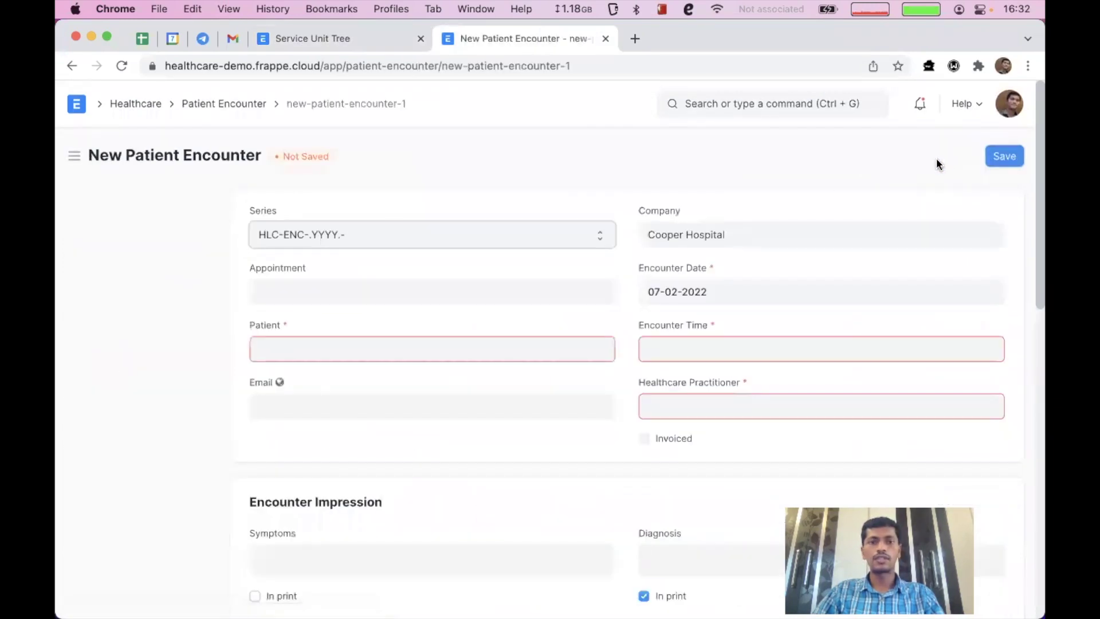
pyautogui.click(354, 347)
pyautogui.scroll(-2, 354, 344)
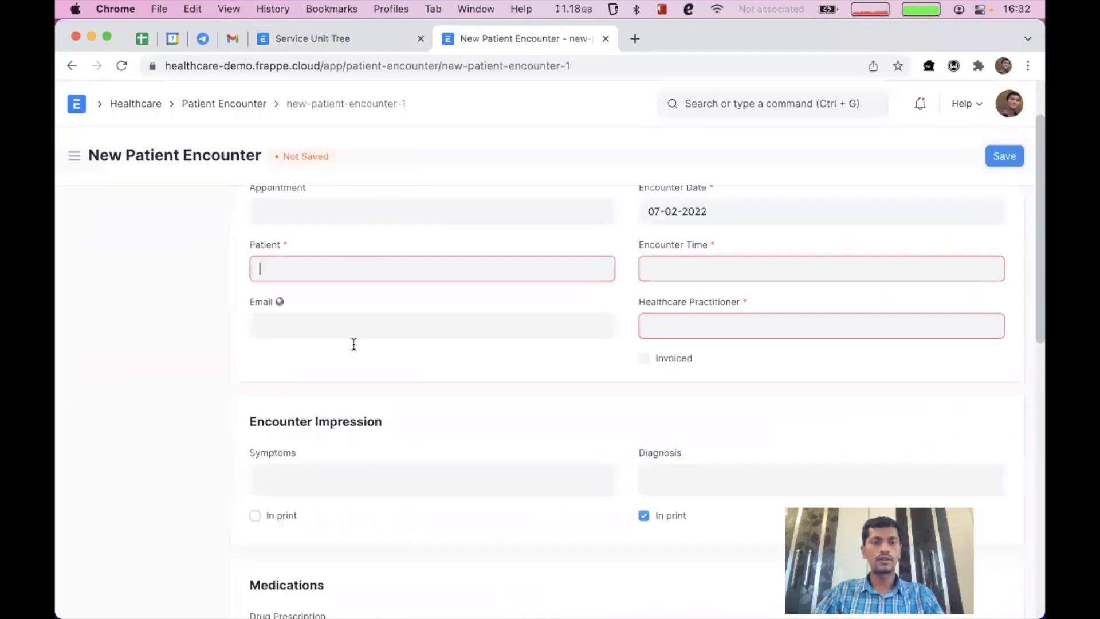
pyautogui.scroll(-10, 352, 349)
pyautogui.click(362, 402)
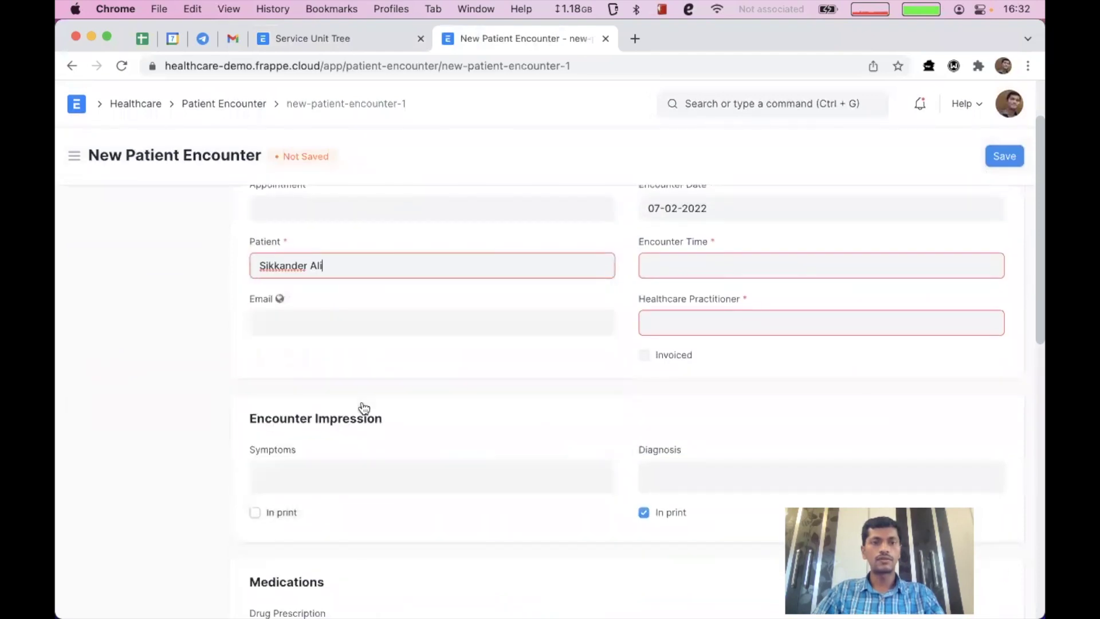
pyautogui.click(776, 263)
pyautogui.click(739, 229)
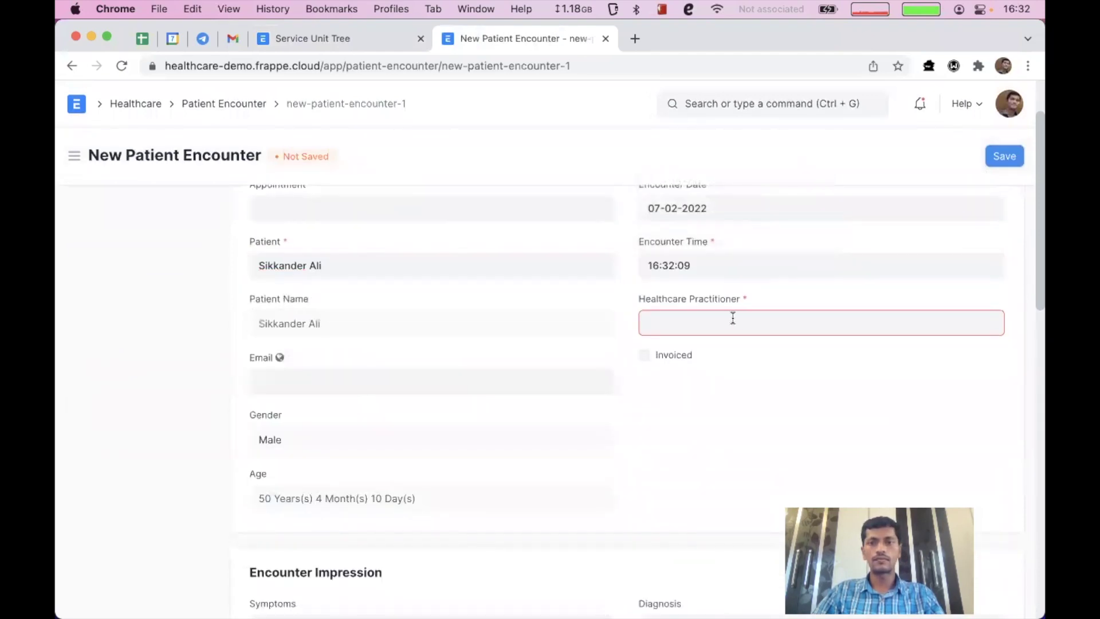
pyautogui.click(733, 318)
pyautogui.click(746, 367)
# Save and submit the encounter, confirming the submission
pyautogui.click(1007, 152)
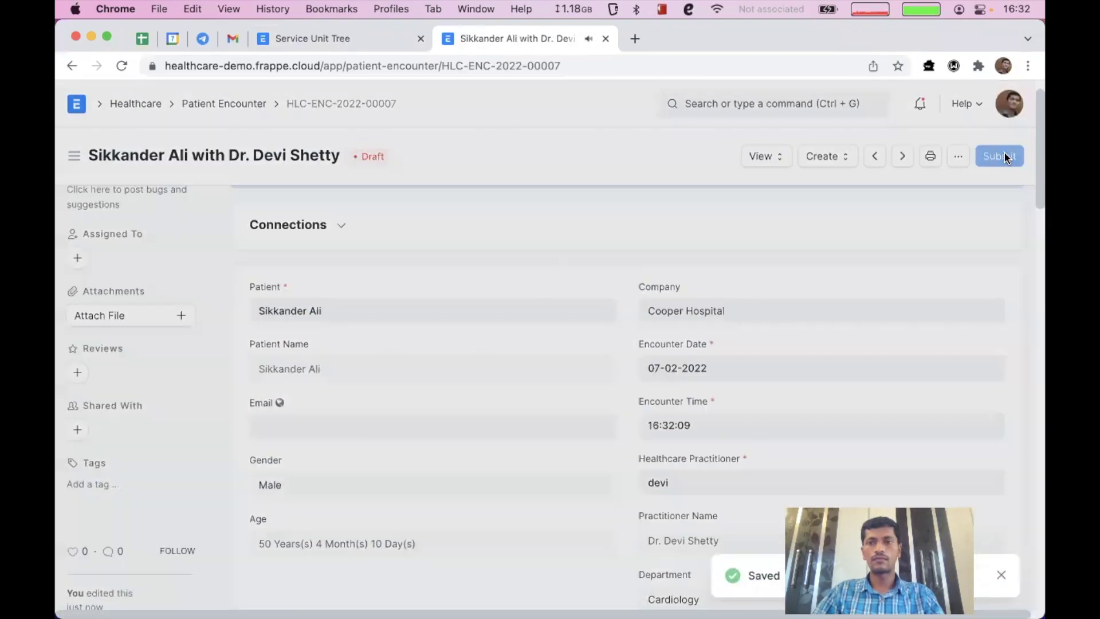
pyautogui.click(1005, 154)
pyautogui.click(737, 222)
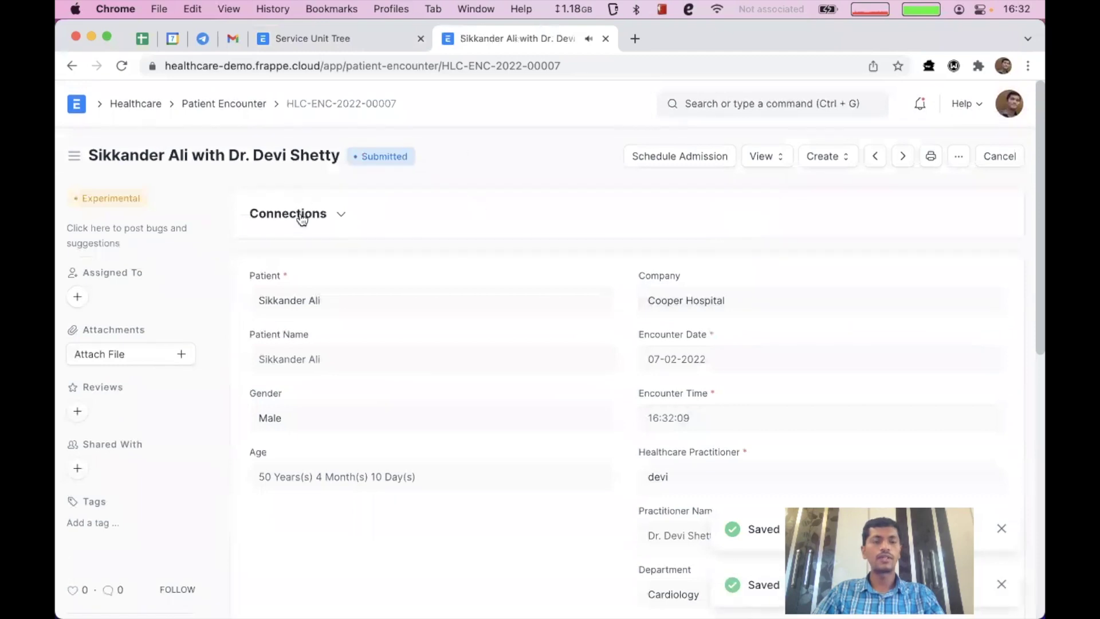
pyautogui.click(667, 157)
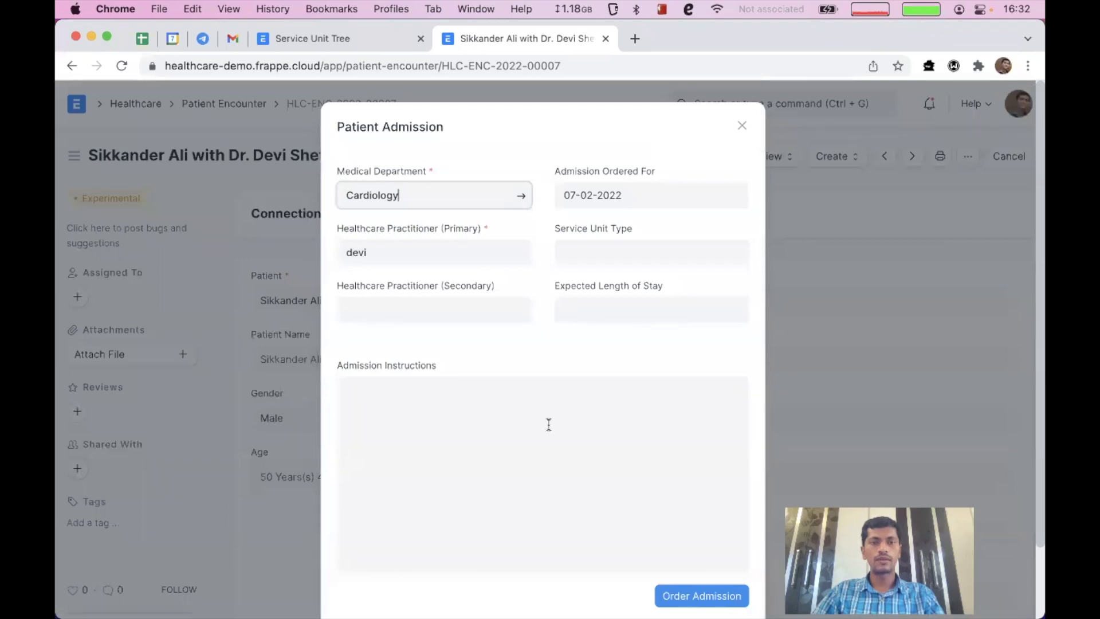
# Change the admission department from Cardiology to Orthopaedics and order the admission
pyautogui.doubleClick(365, 196)
pyautogui.press('BackSpace')
pyautogui.write('ort')
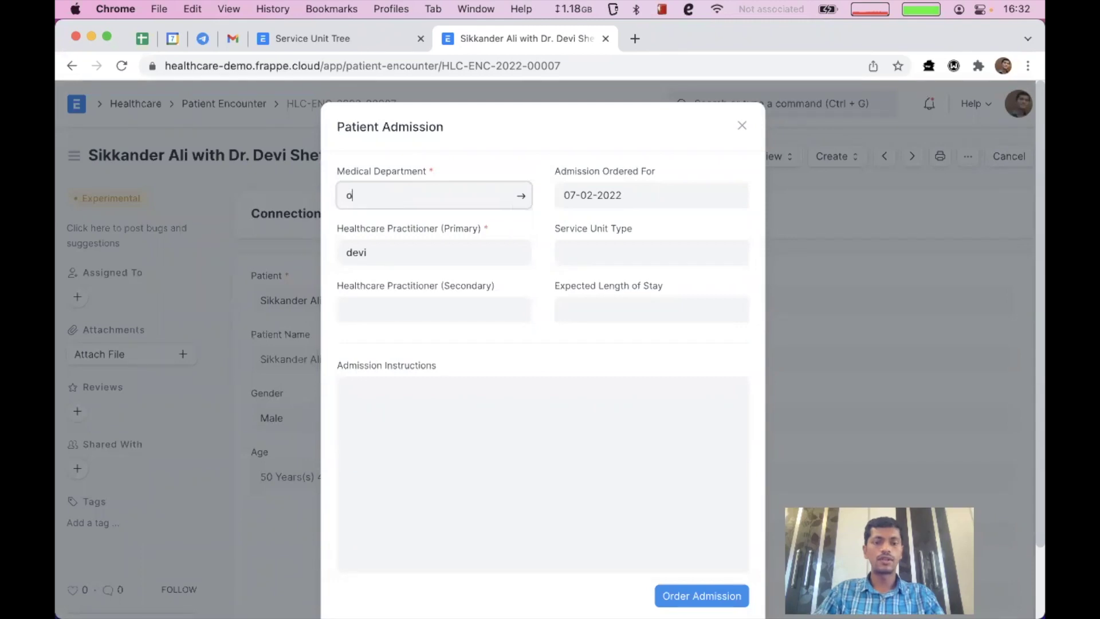
pyautogui.click(404, 232)
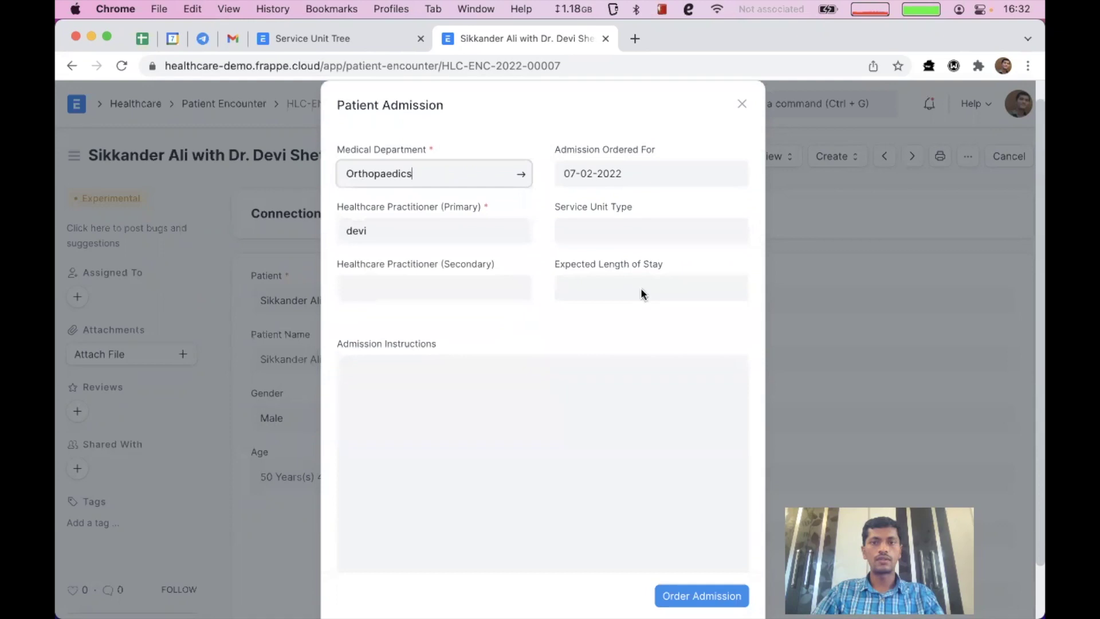
pyautogui.click(730, 596)
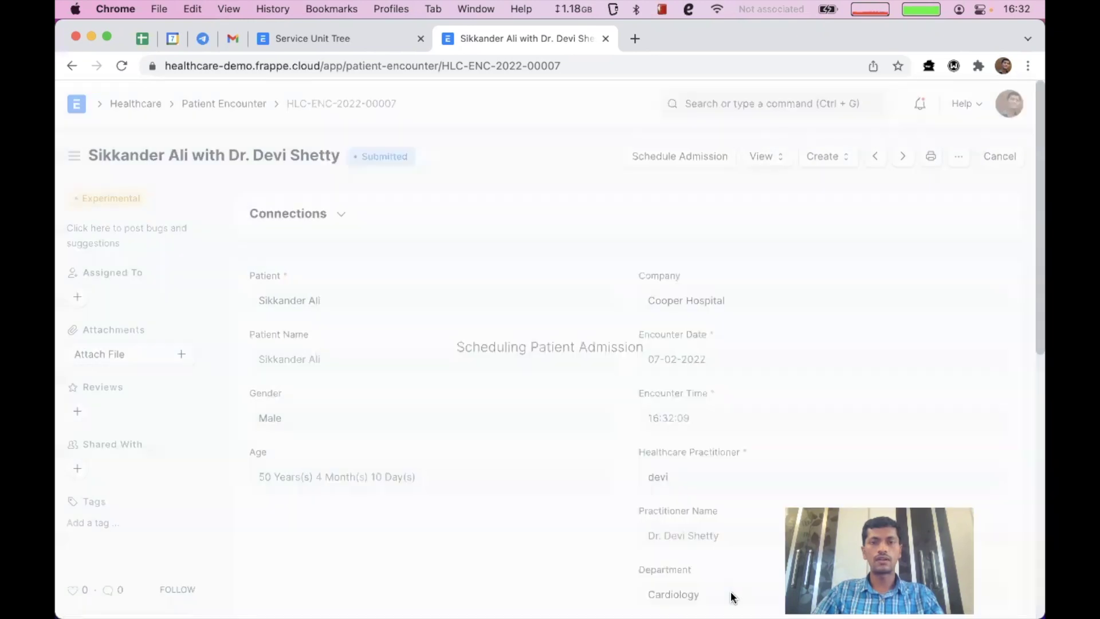
pyautogui.click(705, 103)
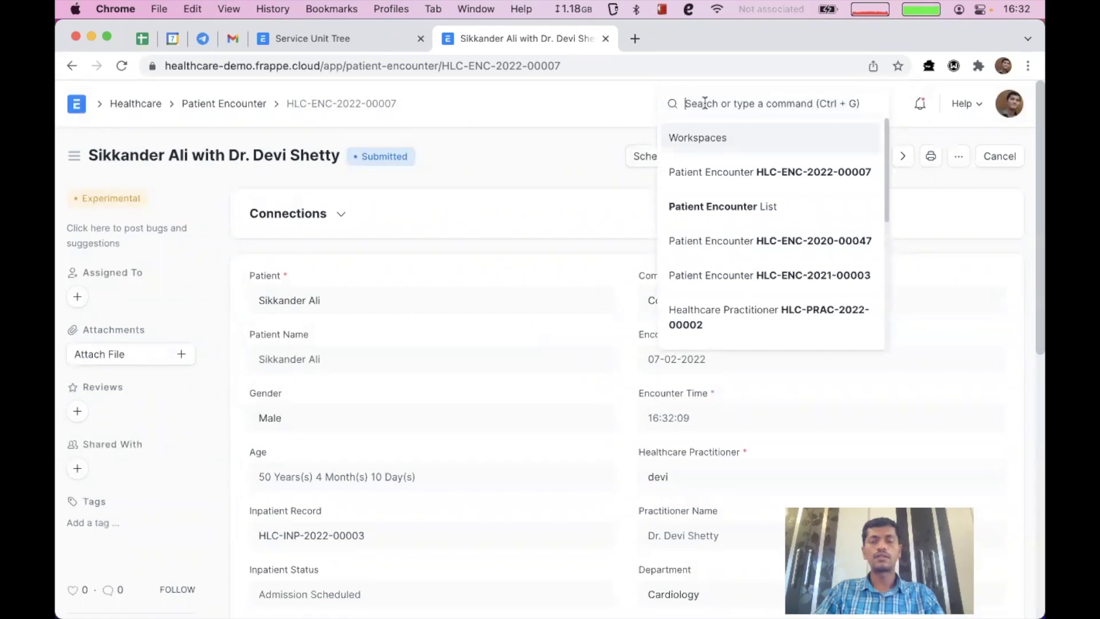
# Open inpatient record HLC-INP-2022-00003 from the Inpatient Record list and bring up Admit
pyautogui.write('inpati')
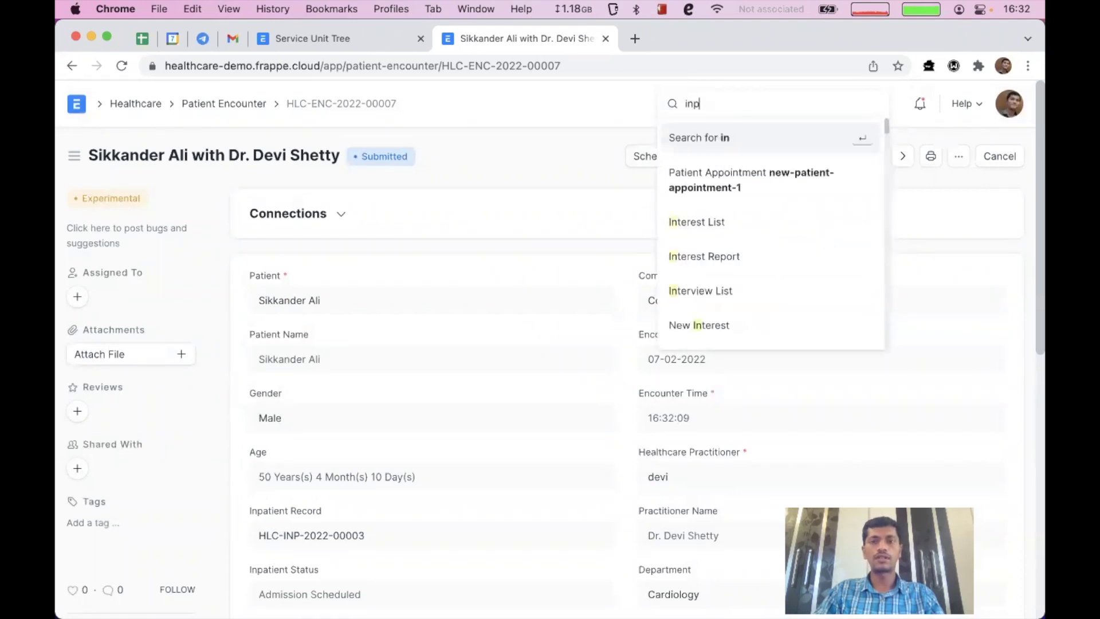
pyautogui.click(741, 170)
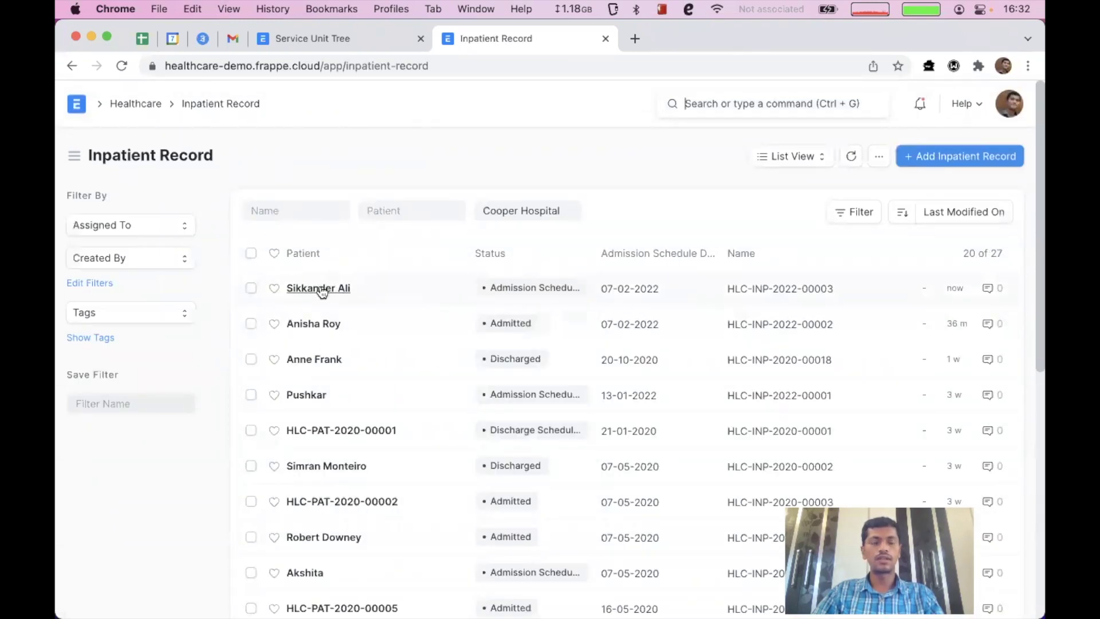
pyautogui.click(386, 292)
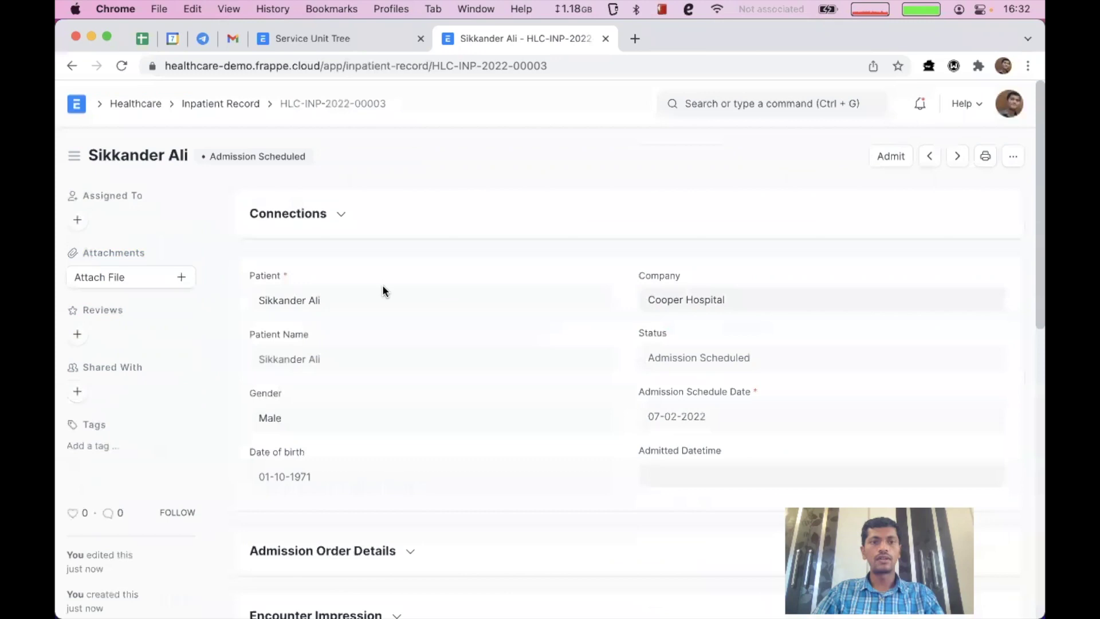
pyautogui.click(890, 157)
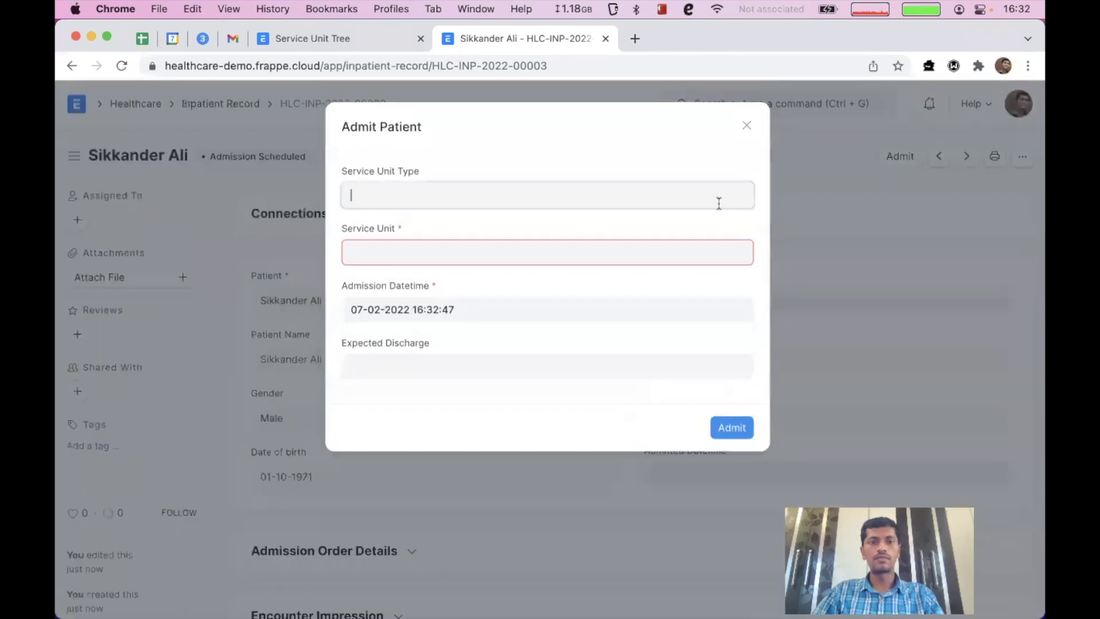
# Admit the patient to Ward Bed Ortho Beds-0001 - CH, discharge 14-02-2022, then reload the tree
pyautogui.click(492, 193)
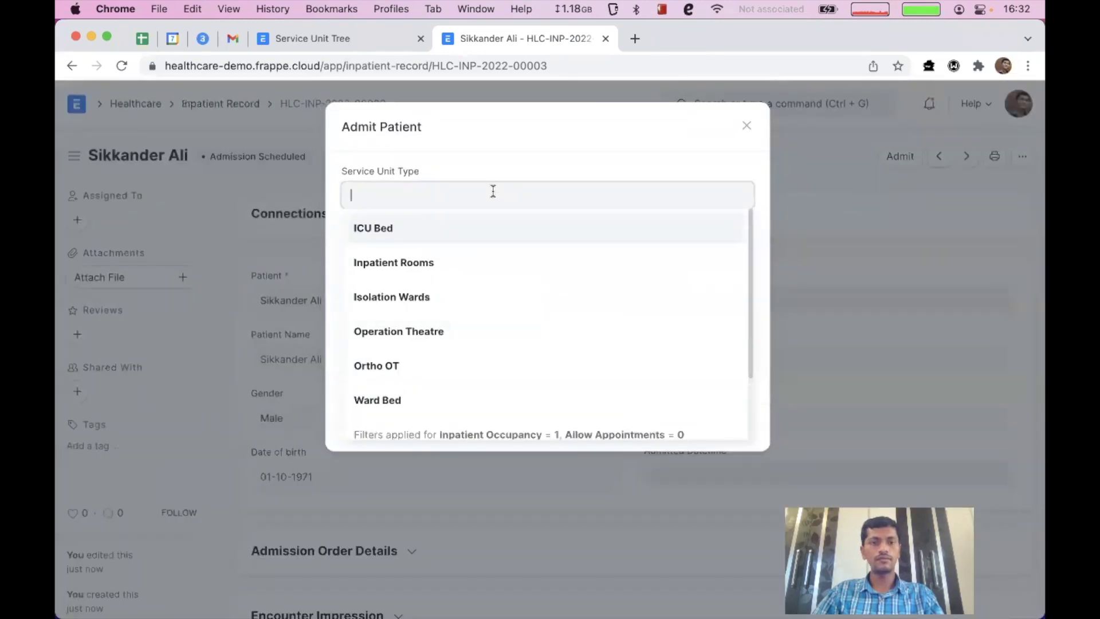
pyautogui.click(470, 395)
pyautogui.click(462, 248)
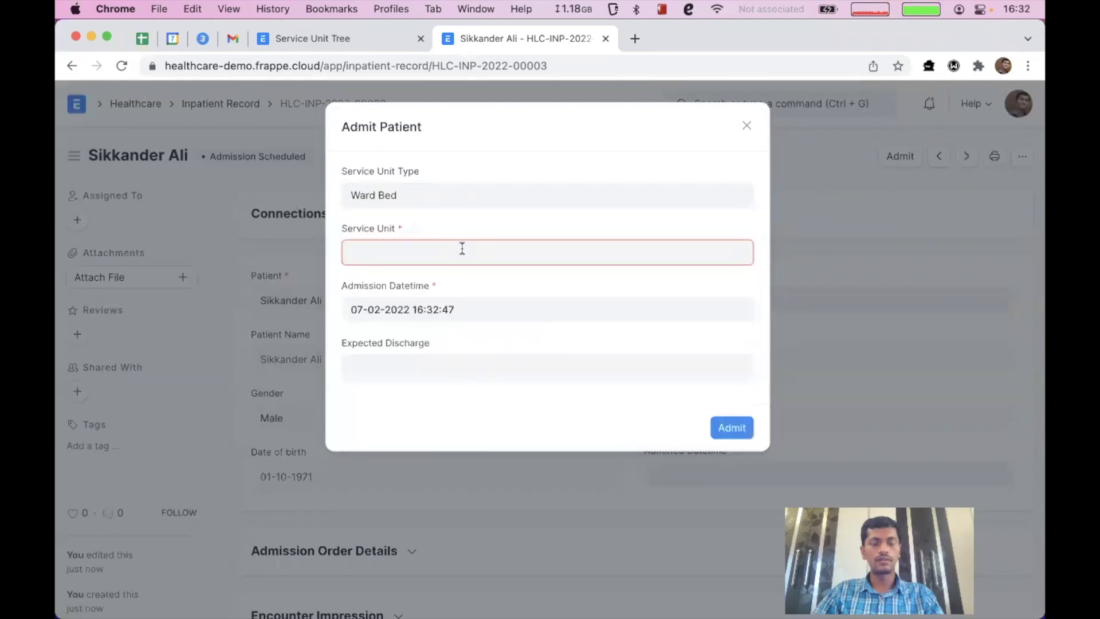
pyautogui.write('ort')
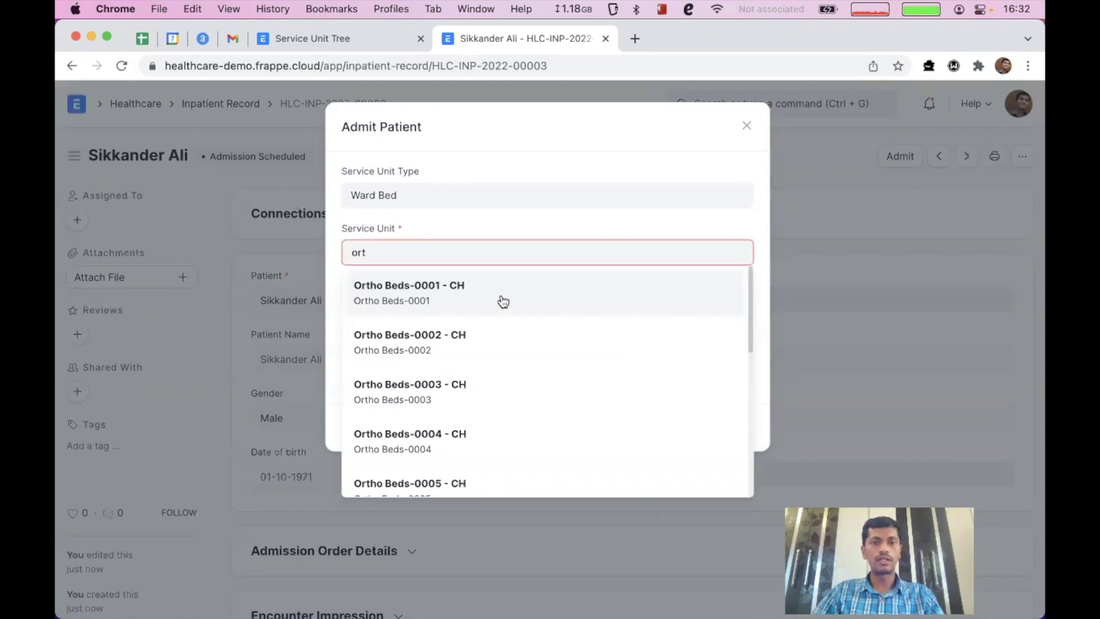
pyautogui.click(503, 302)
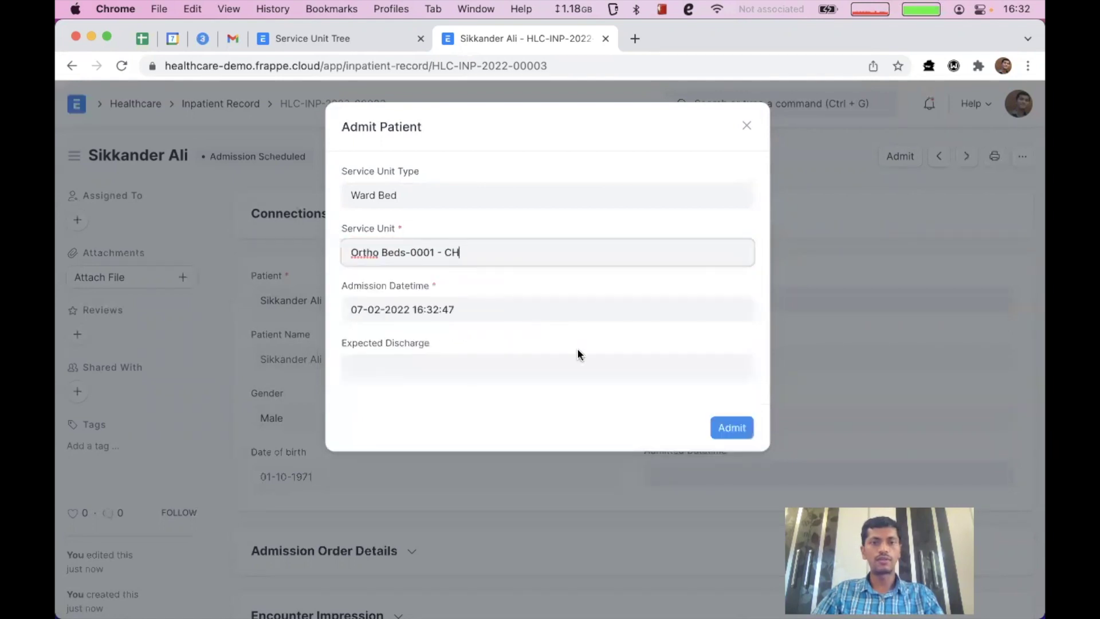
pyautogui.click(558, 364)
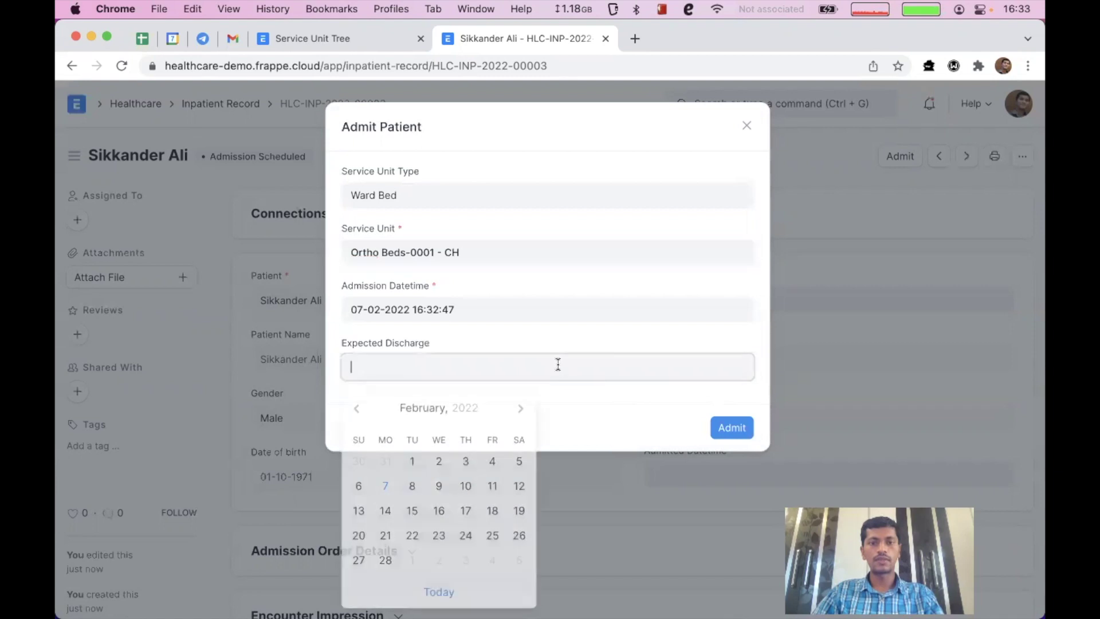
pyautogui.click(387, 511)
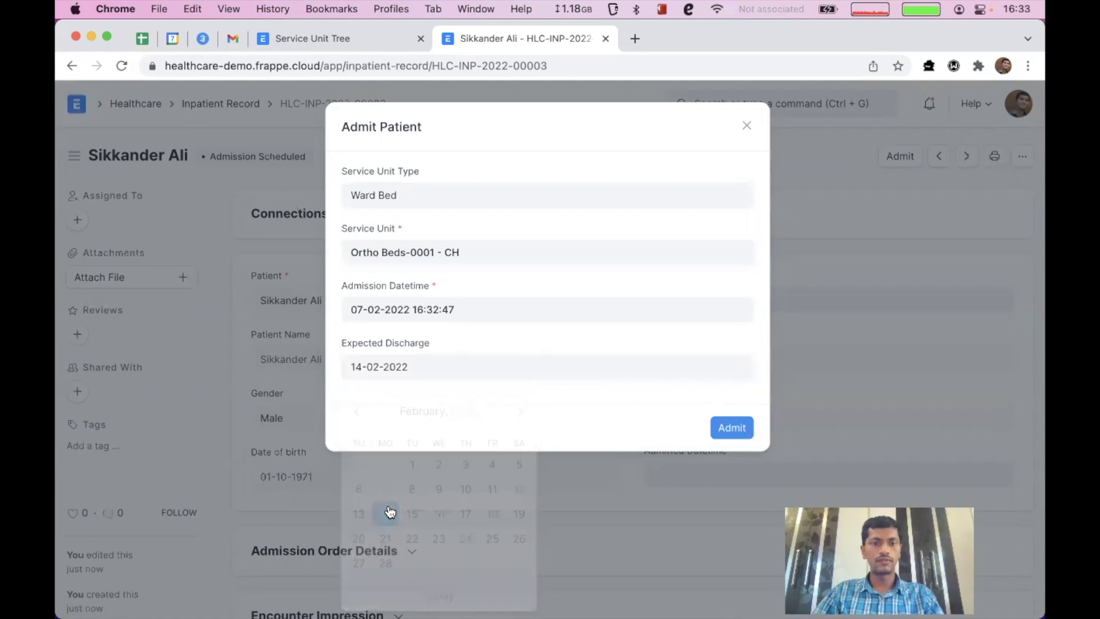
pyautogui.click(729, 428)
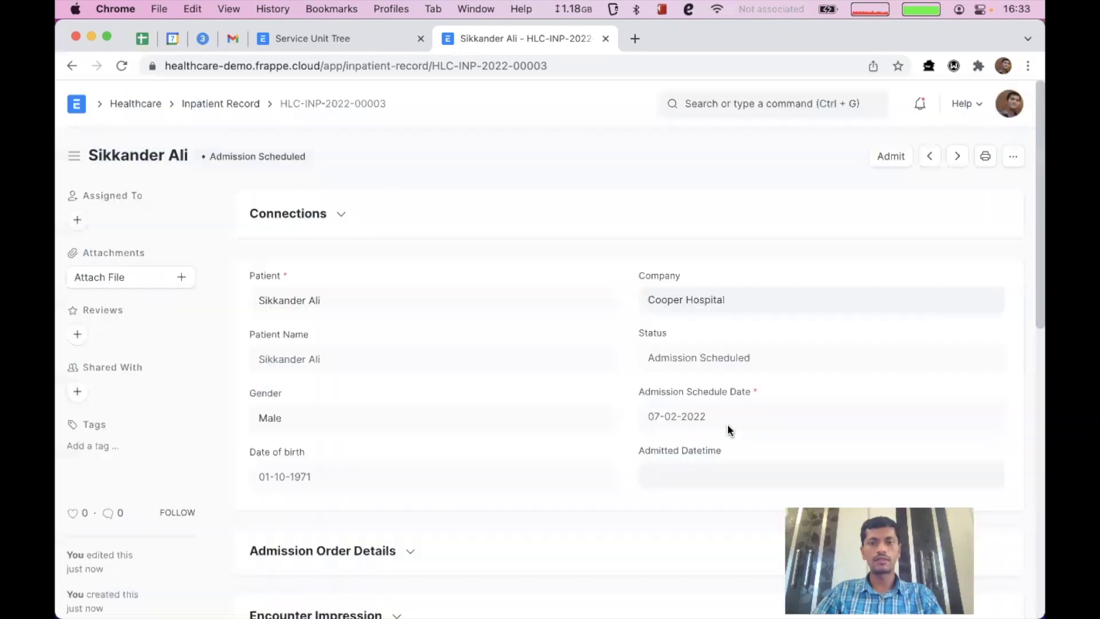
pyautogui.click(345, 39)
pyautogui.press('super+r')
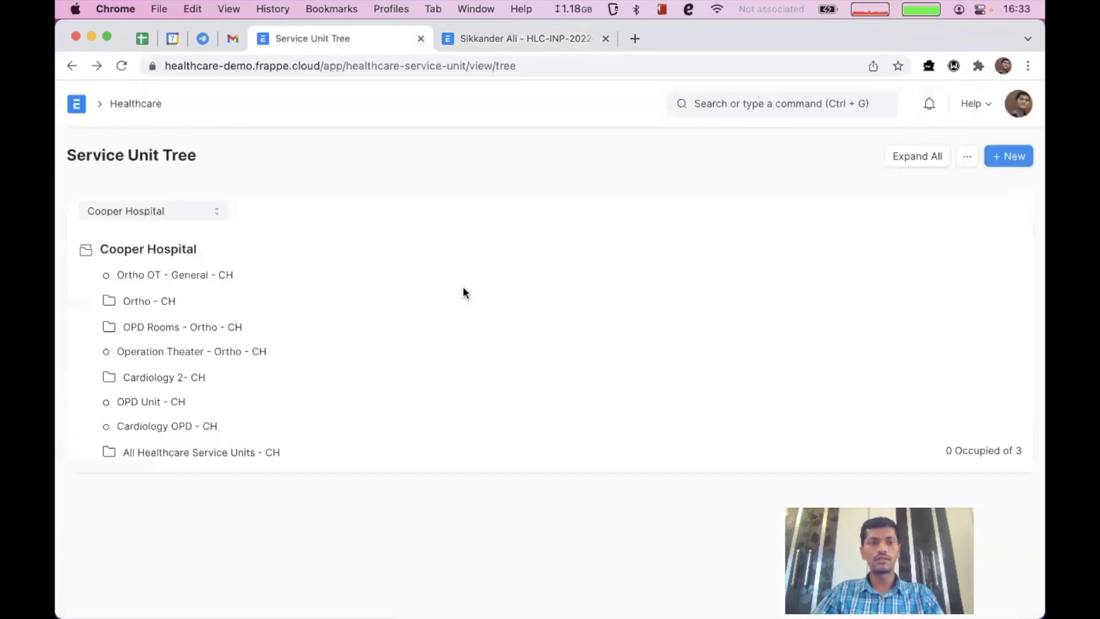
# Expand Ortho - CH and Ortho General Ward - CH to see Ortho Beds-0001 - CH Occupied, 1 of 10
pyautogui.click(144, 301)
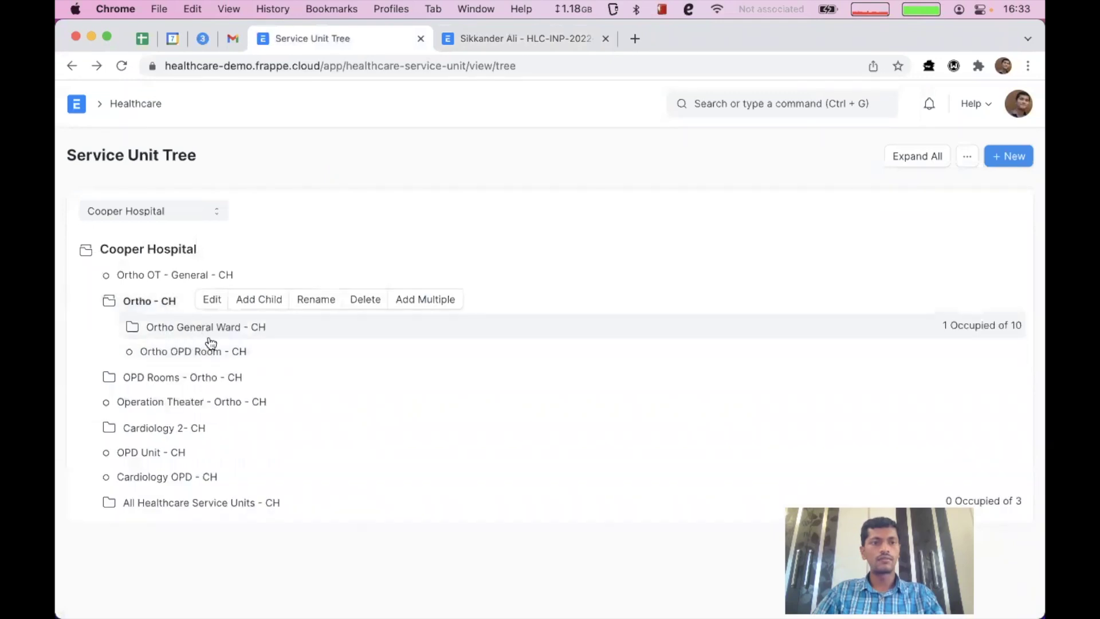
pyautogui.click(196, 328)
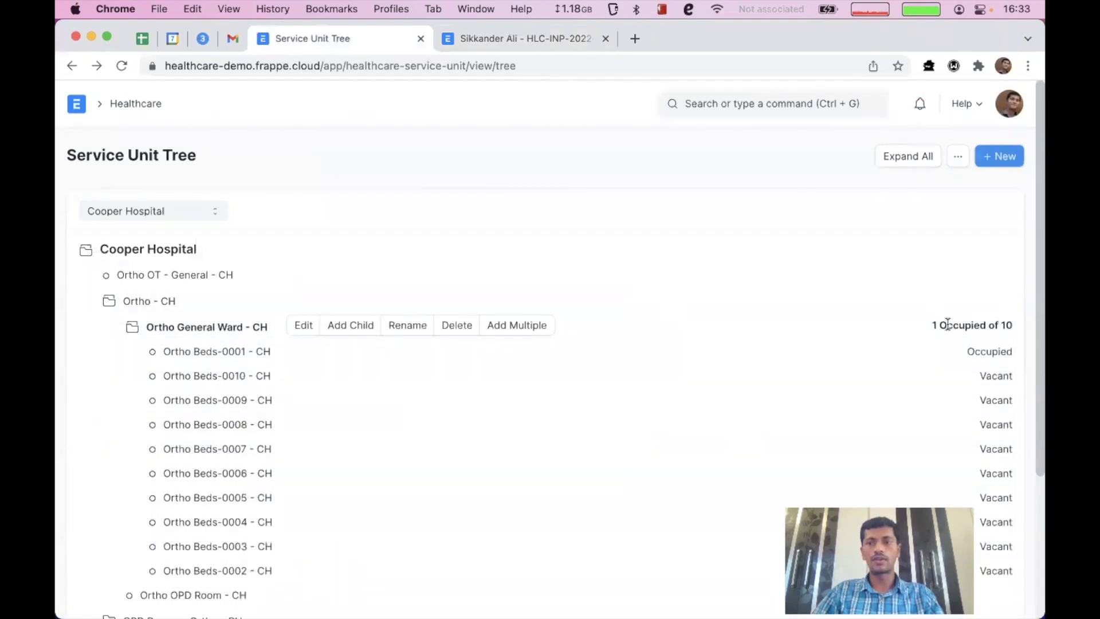
pyautogui.scroll(-2, 1000, 321)
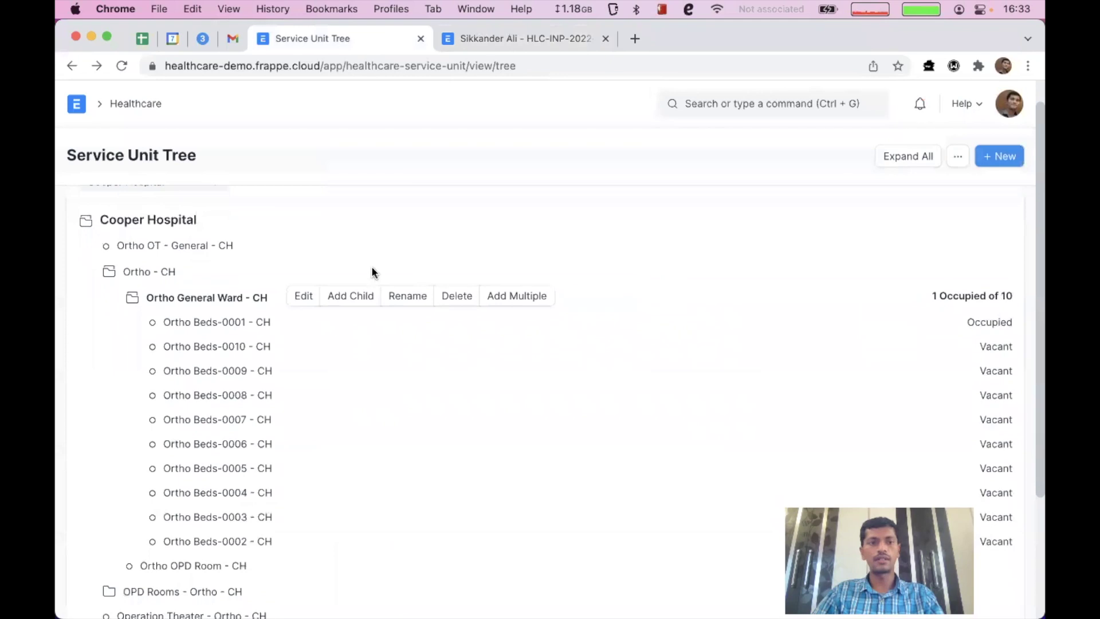